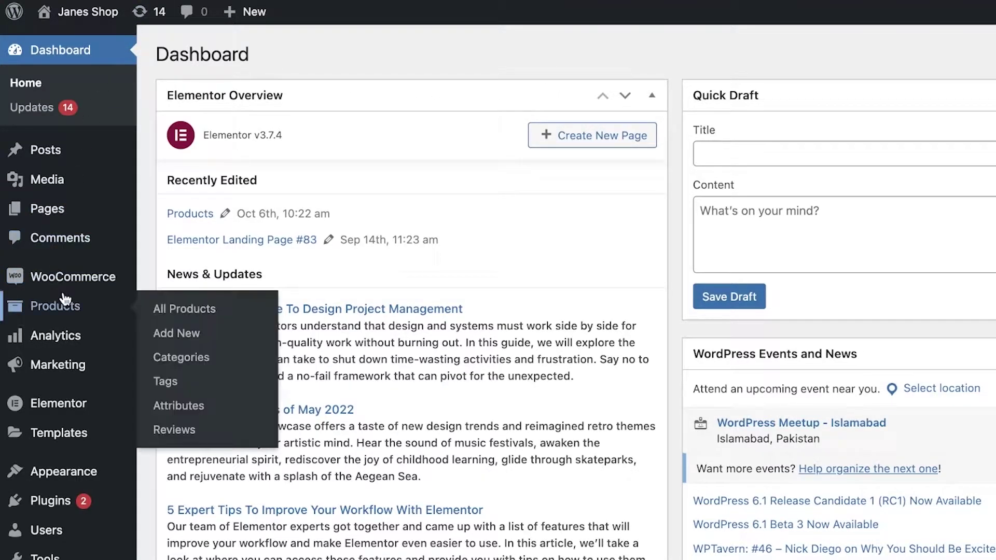
# Scroll through the shop's public front page, then bring up About WordPress for 6.0.2.
pyautogui.scroll(-1, 51, 301)
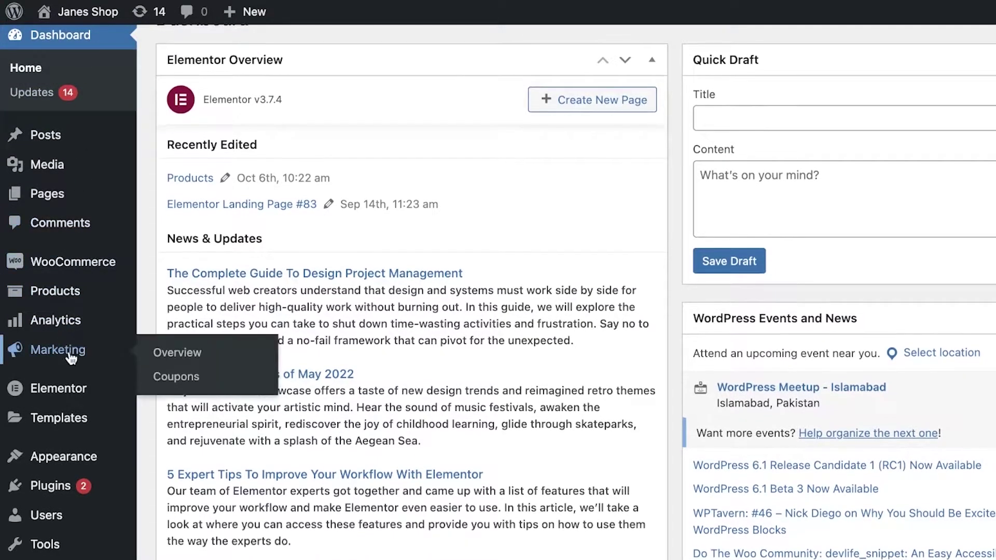
pyautogui.scroll(-1, 70, 350)
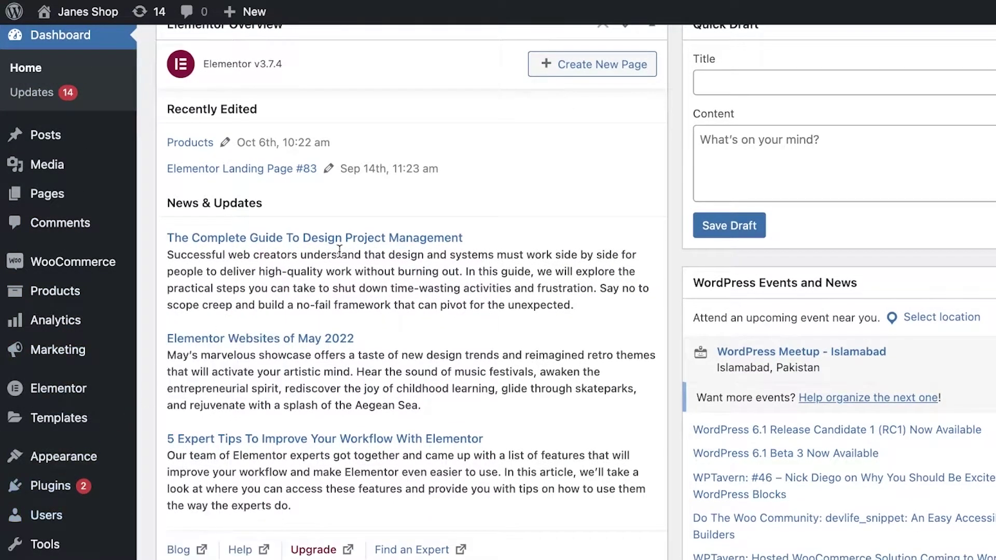
pyautogui.scroll(1, 341, 254)
pyautogui.moveTo(83, 12)
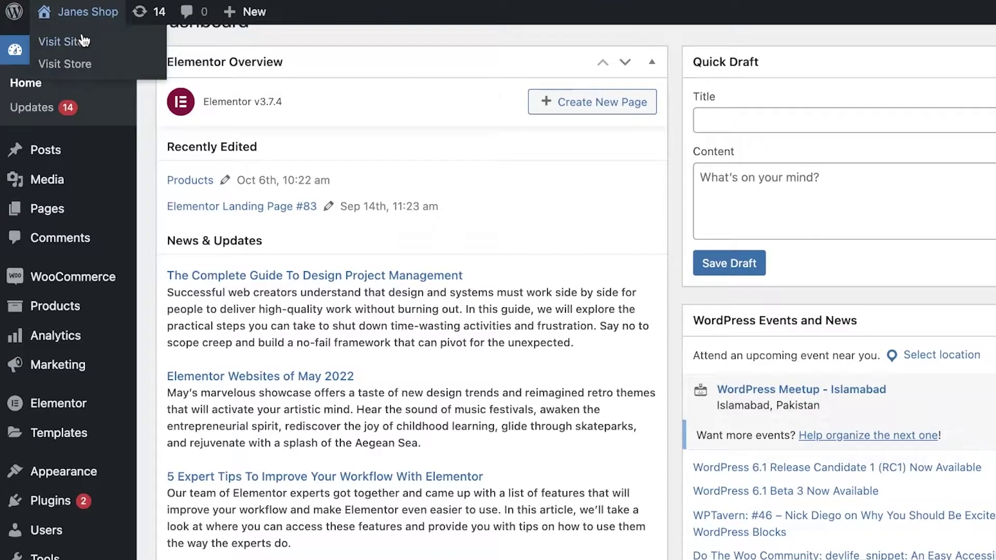
pyautogui.click(82, 42)
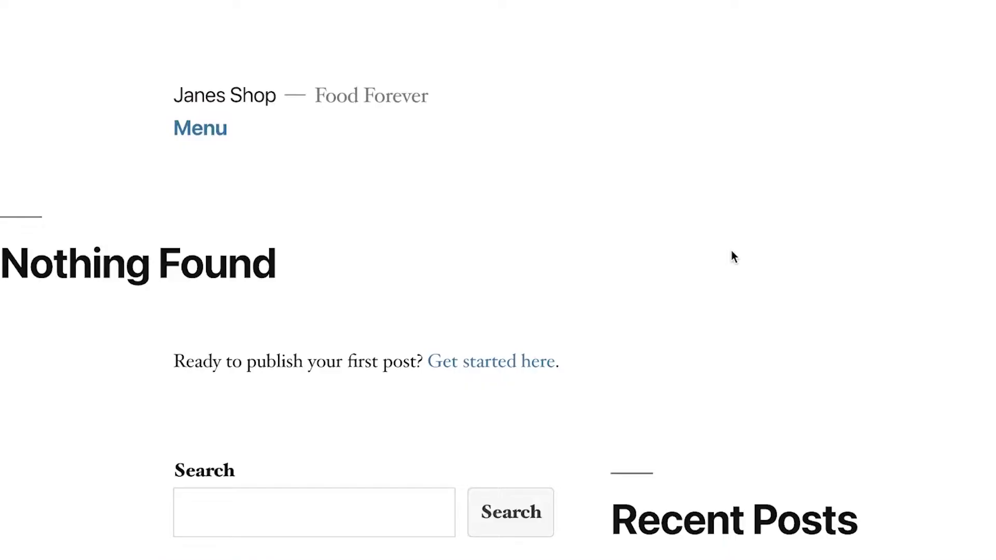
pyautogui.scroll(-8, 715, 247)
pyautogui.scroll(4, 622, 202)
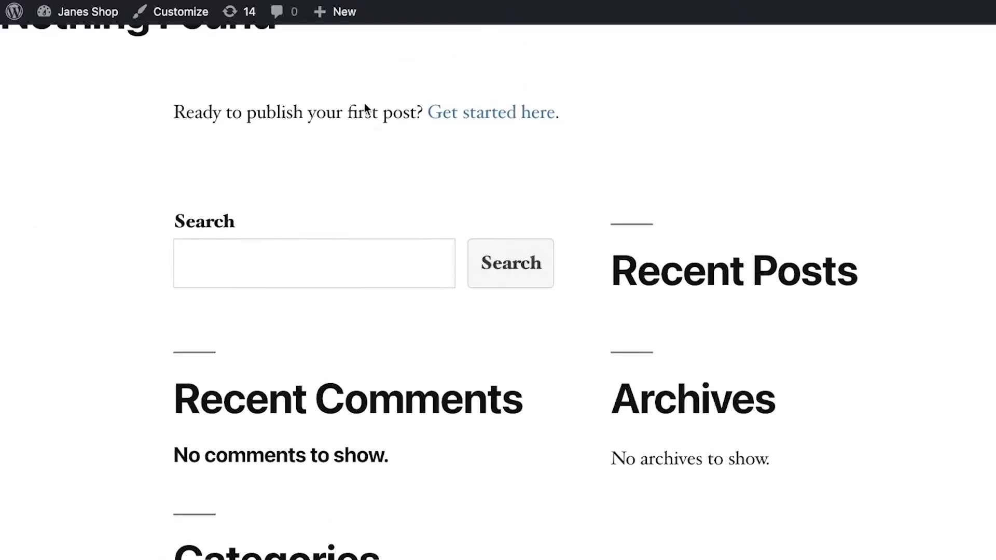
pyautogui.moveTo(39, 21)
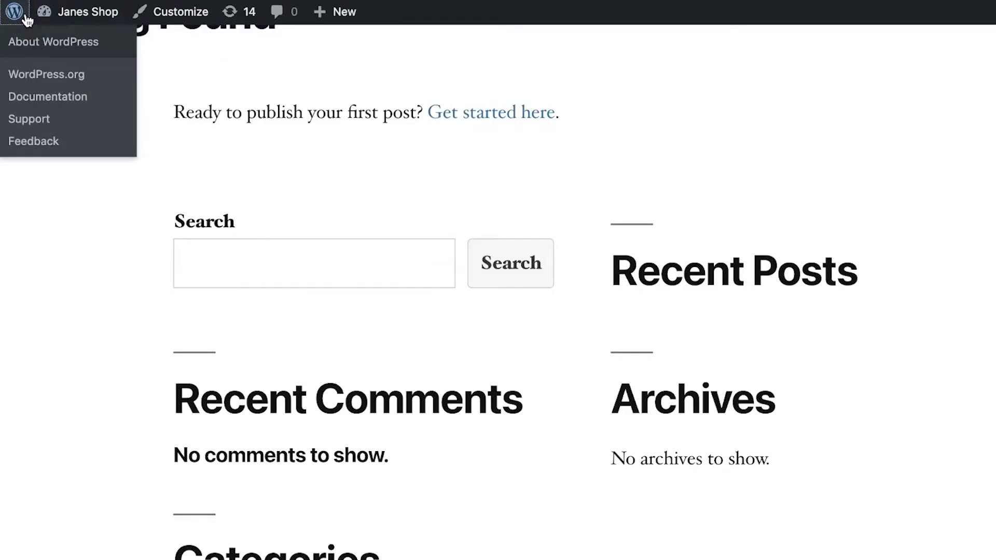
pyautogui.click(28, 21)
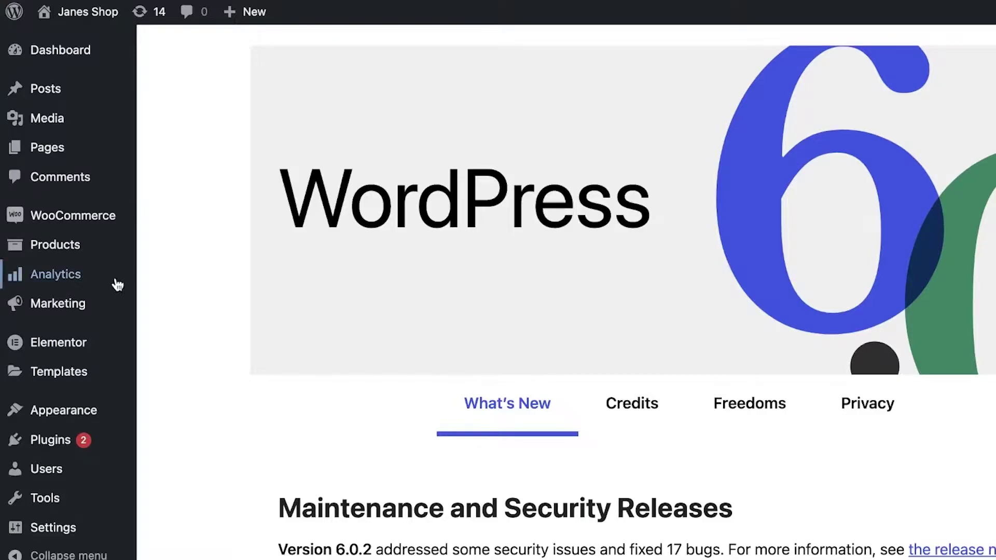
# Browse the Pages list and a blank new page, then go back to the Dashboard.
pyautogui.moveTo(74, 154)
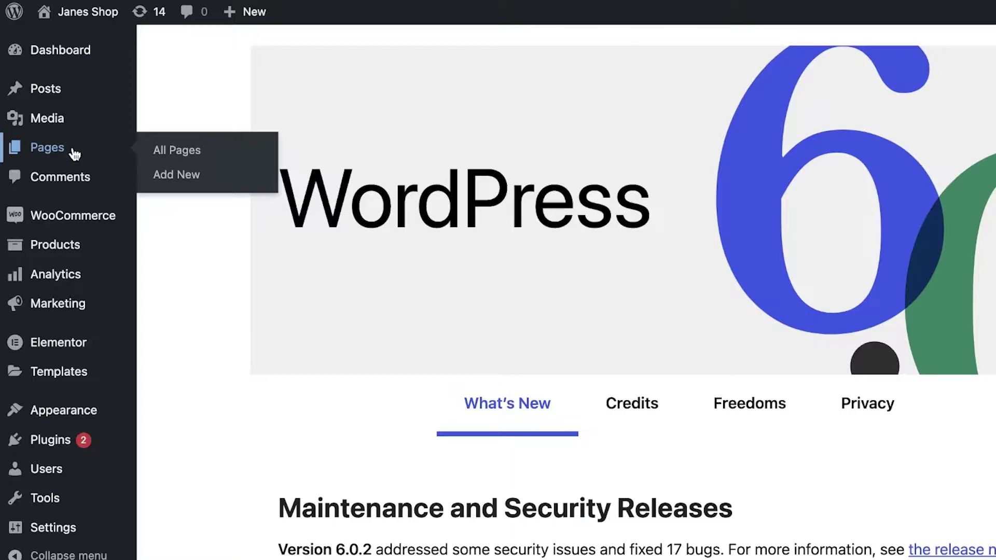
pyautogui.click(74, 154)
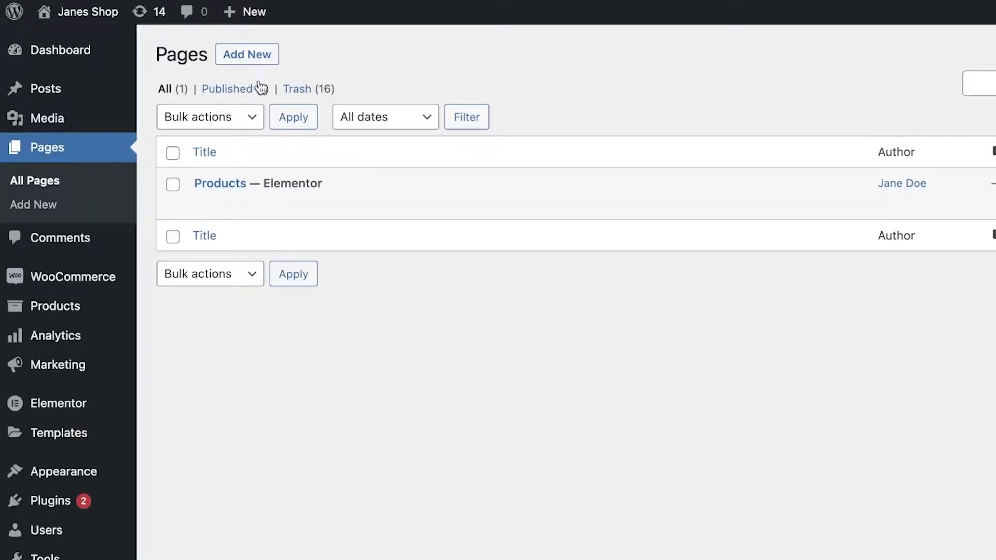
pyautogui.click(270, 56)
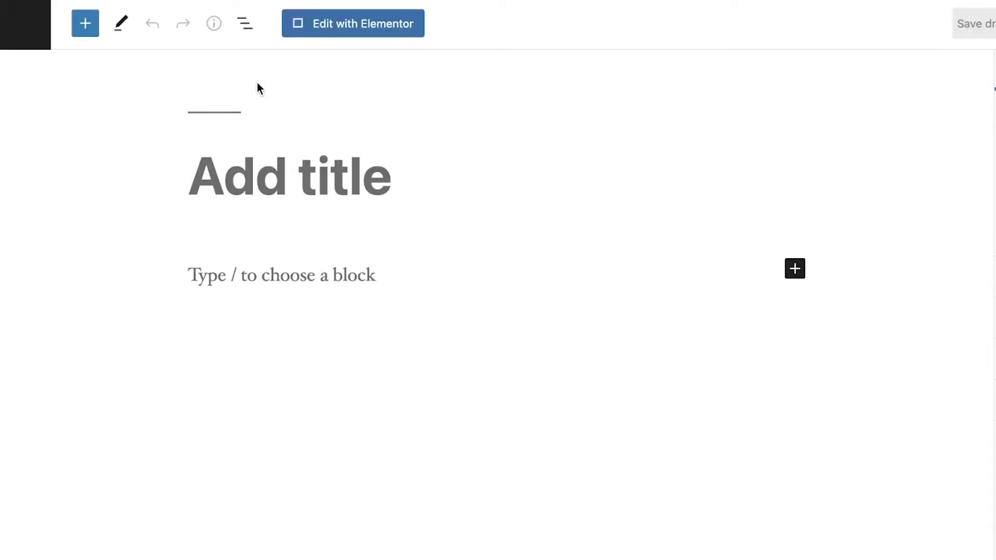
pyautogui.click(16, 31)
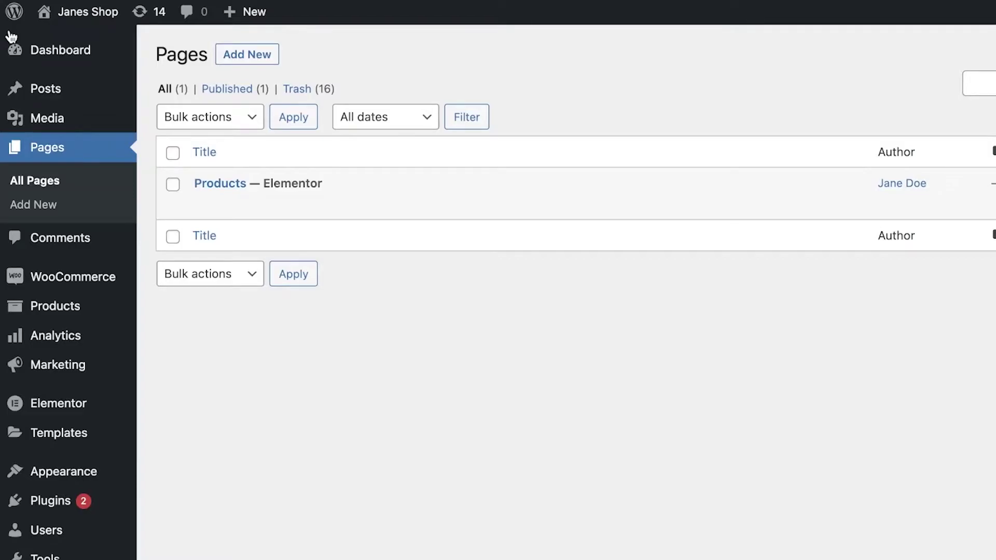
pyautogui.click(61, 64)
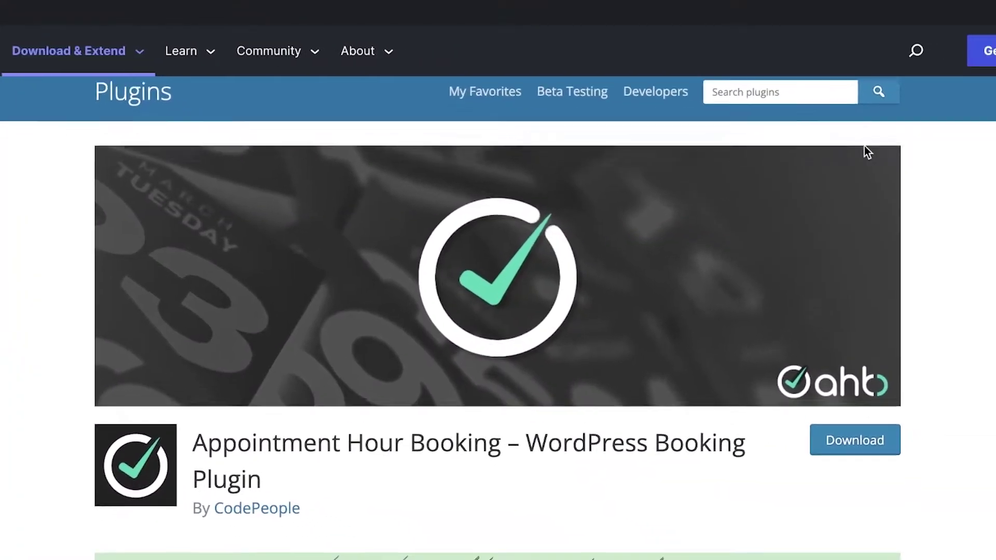
# Scroll through the Appointment Hour Booking plugin page to review its features.
pyautogui.scroll(-1, 949, 166)
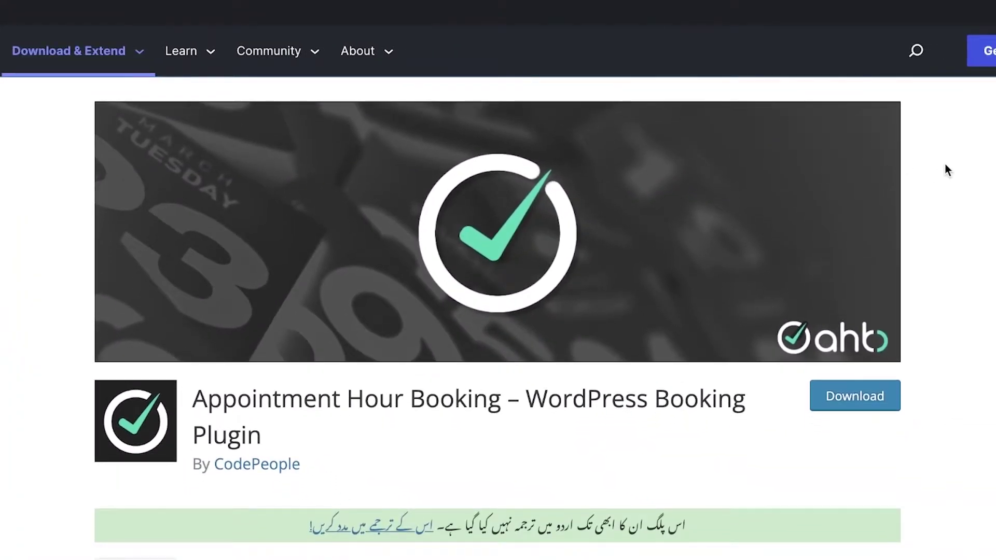
pyautogui.scroll(-10, 944, 169)
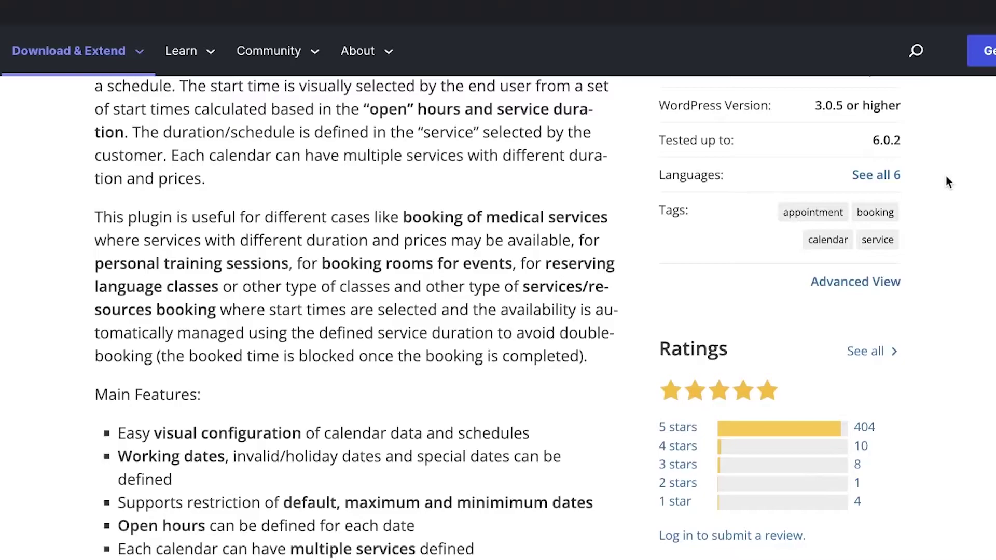
pyautogui.scroll(-6, 946, 177)
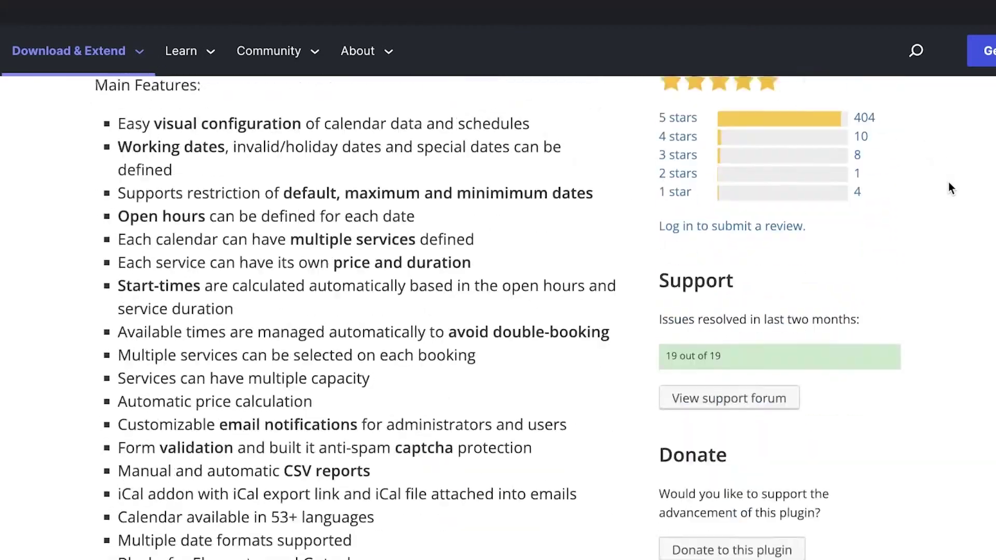
pyautogui.scroll(-3, 949, 188)
pyautogui.scroll(-2, 936, 179)
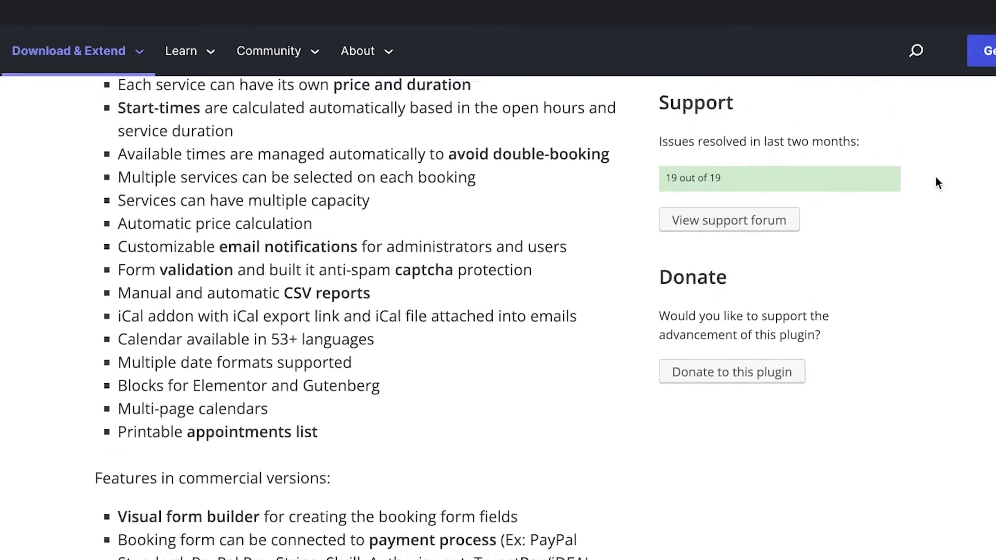
pyautogui.scroll(-2, 936, 179)
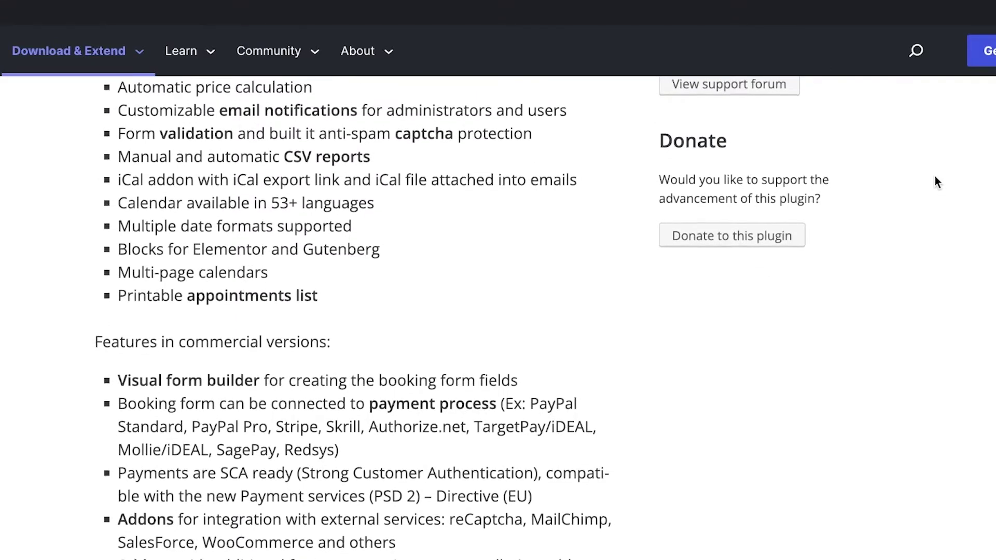
pyautogui.scroll(1, 935, 182)
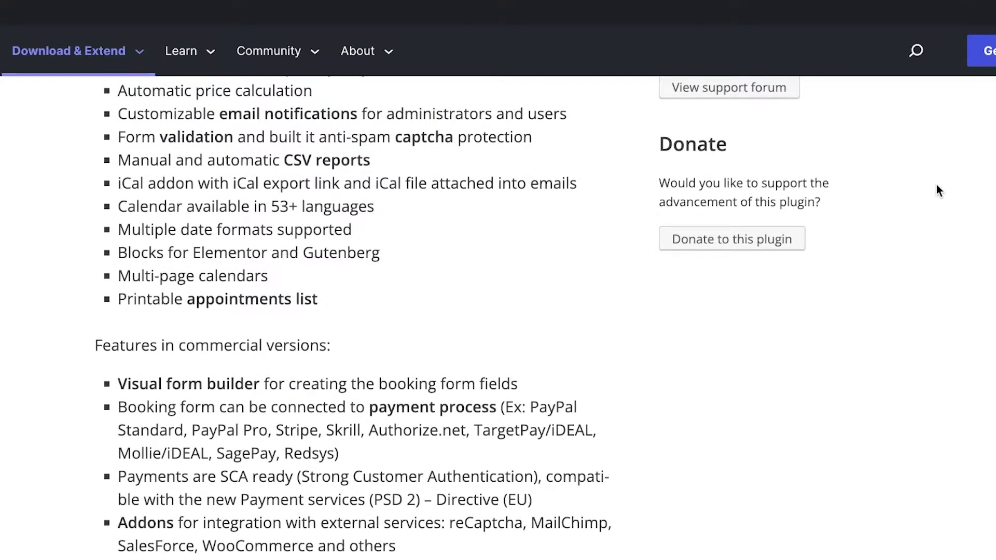
pyautogui.scroll(1, 936, 185)
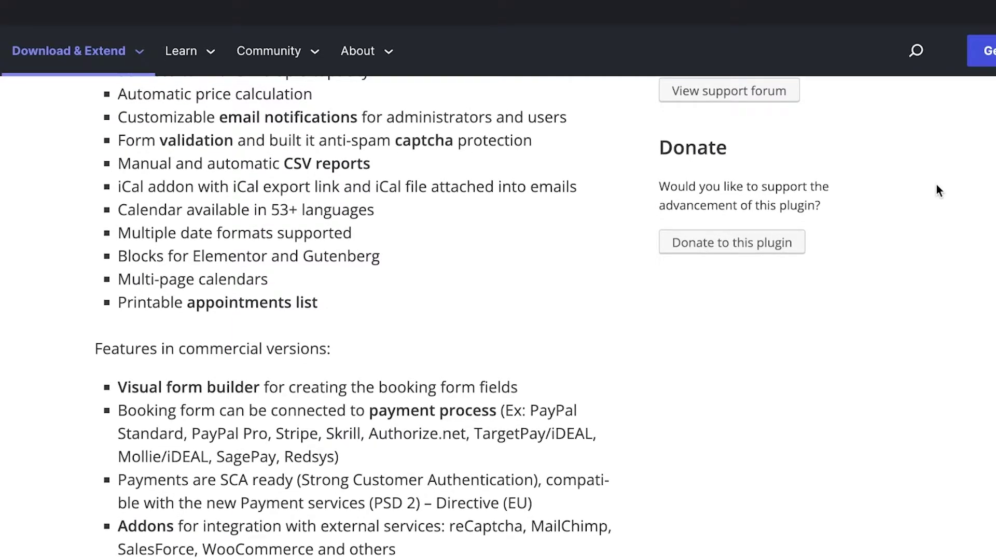
pyautogui.scroll(20, 936, 185)
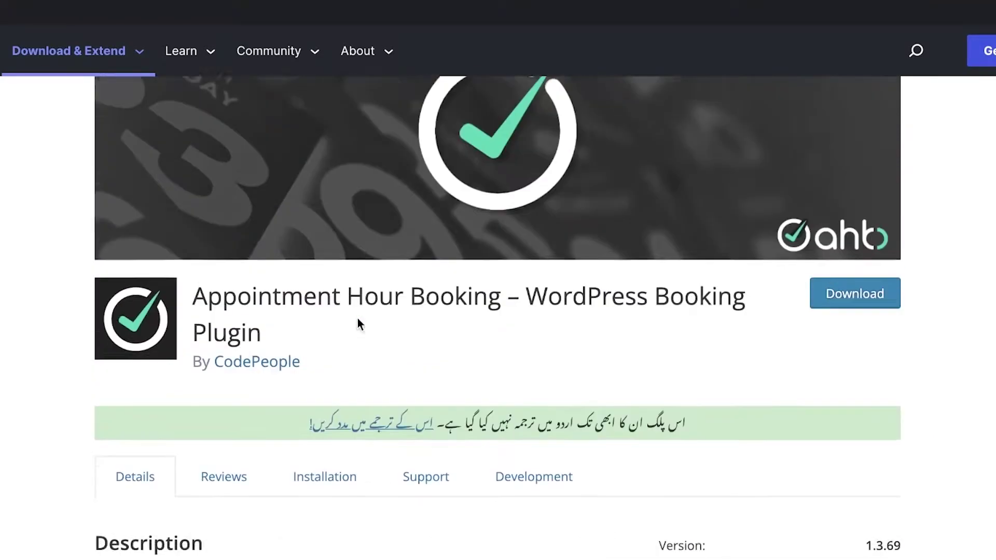
pyautogui.scroll(2, 357, 318)
# Copy the plugin name 'Appointment Hour Booking' and switch back to the admin Dashboard.
pyautogui.moveTo(194, 343); pyautogui.dragTo(500, 345)
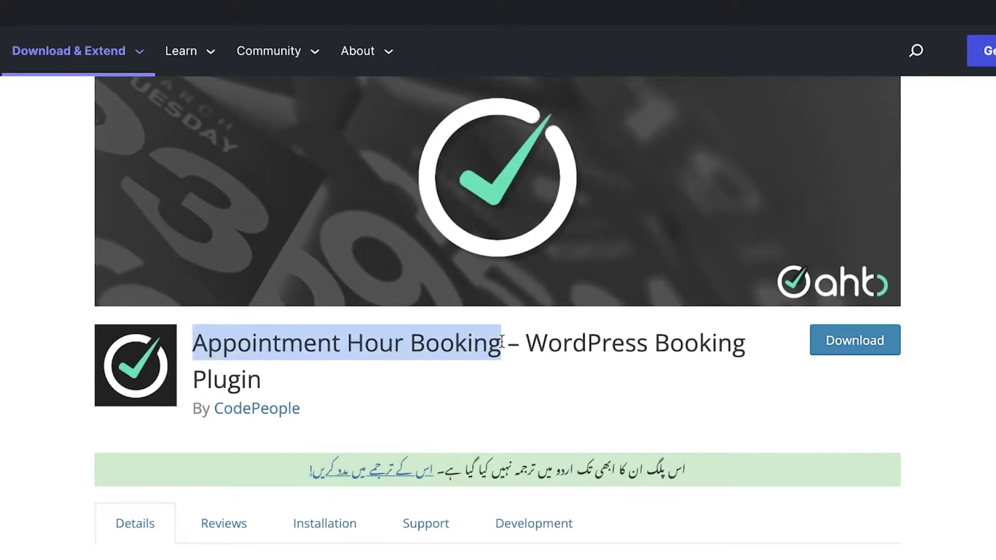
pyautogui.rightClick(468, 346)
pyautogui.click(495, 383)
pyautogui.click(660, 3)
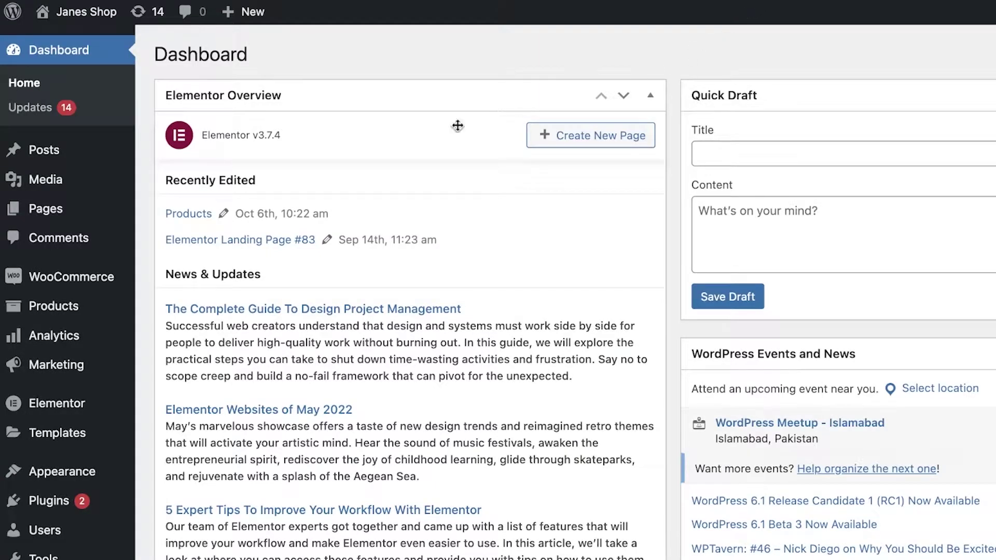
# Search Add Plugins for 'Appointment Hour Booking' by pasting the copied name.
pyautogui.moveTo(70, 511)
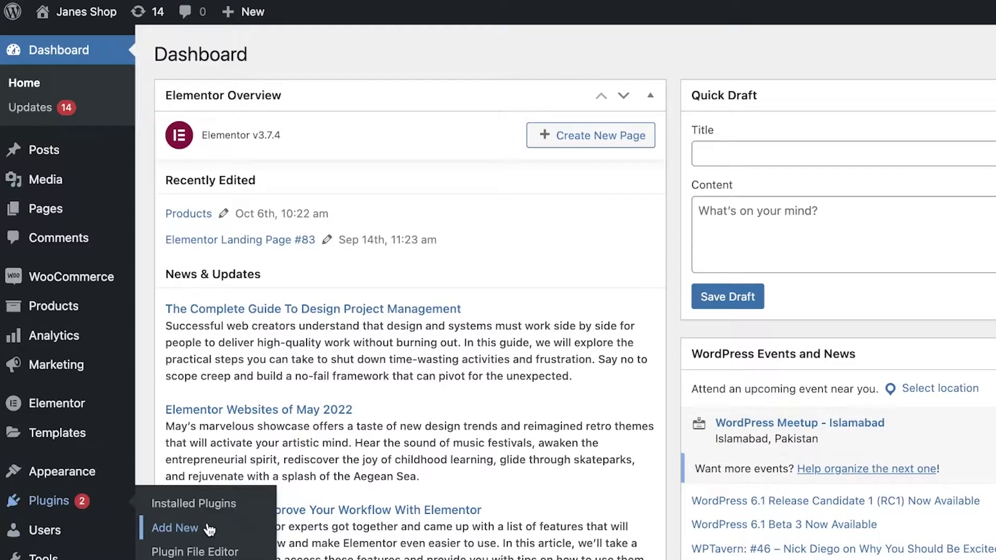
pyautogui.click(173, 528)
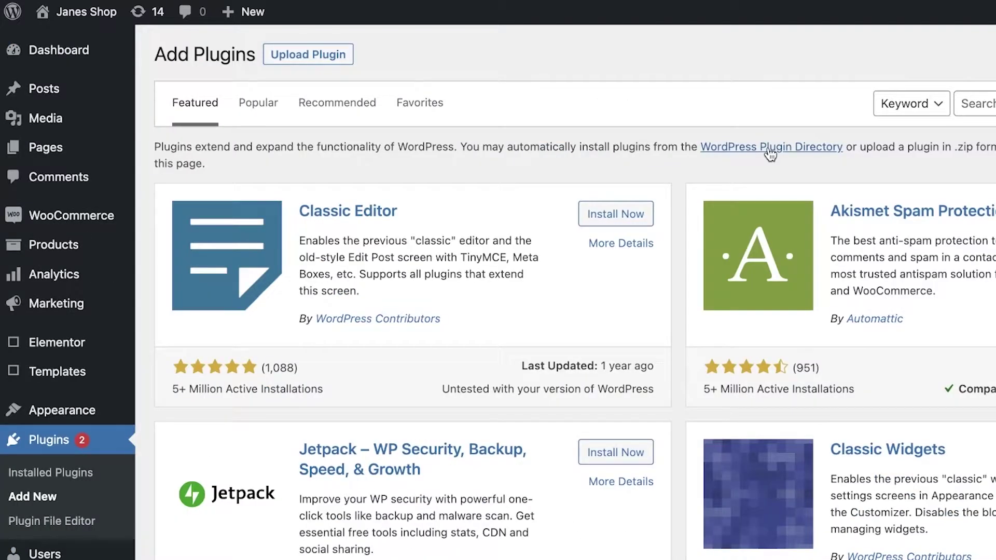
pyautogui.click(963, 103)
pyautogui.rightClick(976, 101)
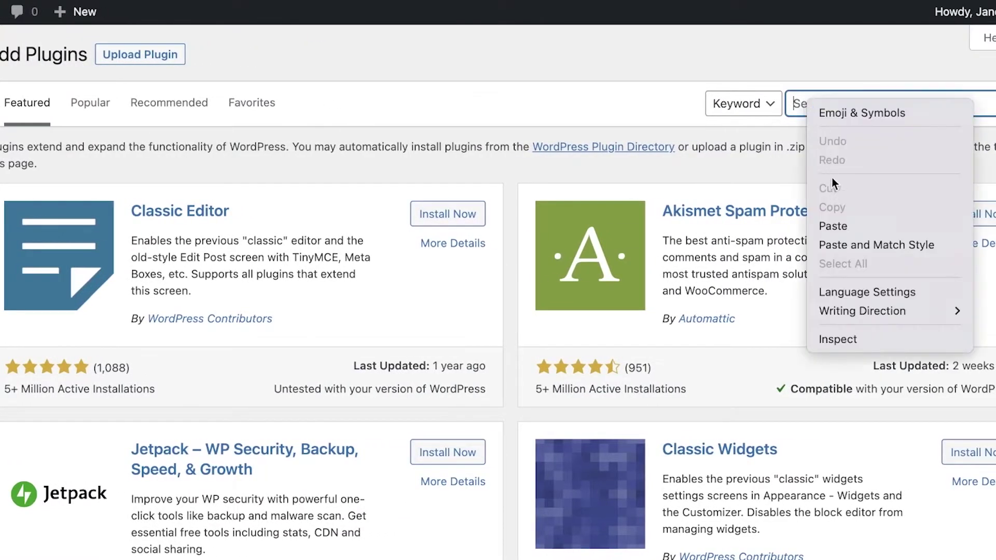
pyautogui.click(832, 226)
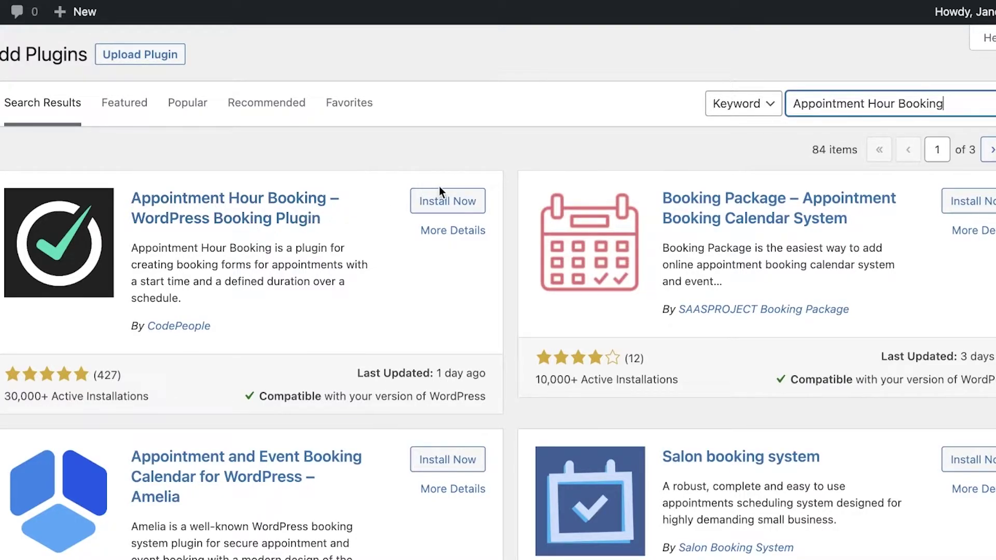
# Install Appointment Hour Booking, then view it in the Installed Plugins list.
pyautogui.click(445, 207)
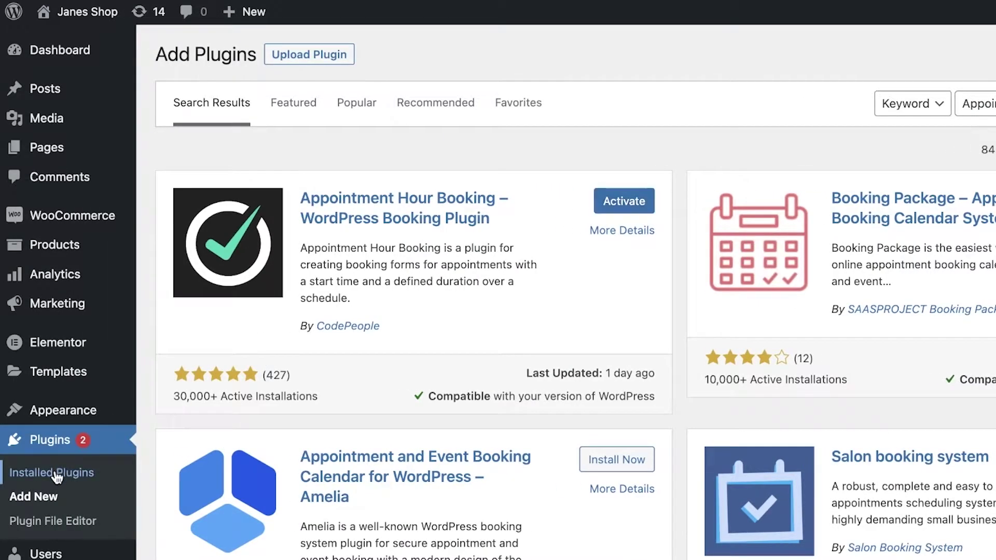
pyautogui.click(57, 476)
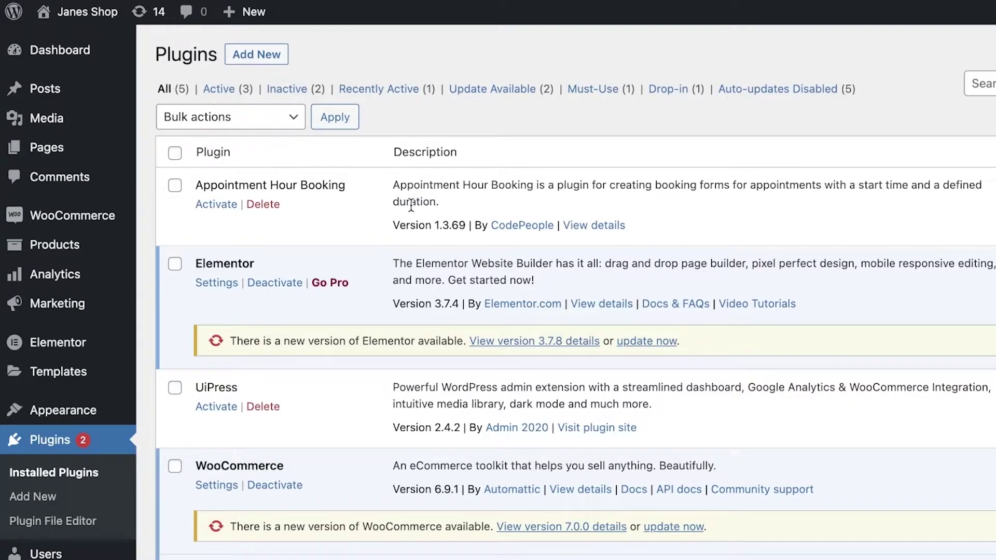
# Activate Appointment Hour Booking and look over its Calendars List with Form 1.
pyautogui.click(215, 205)
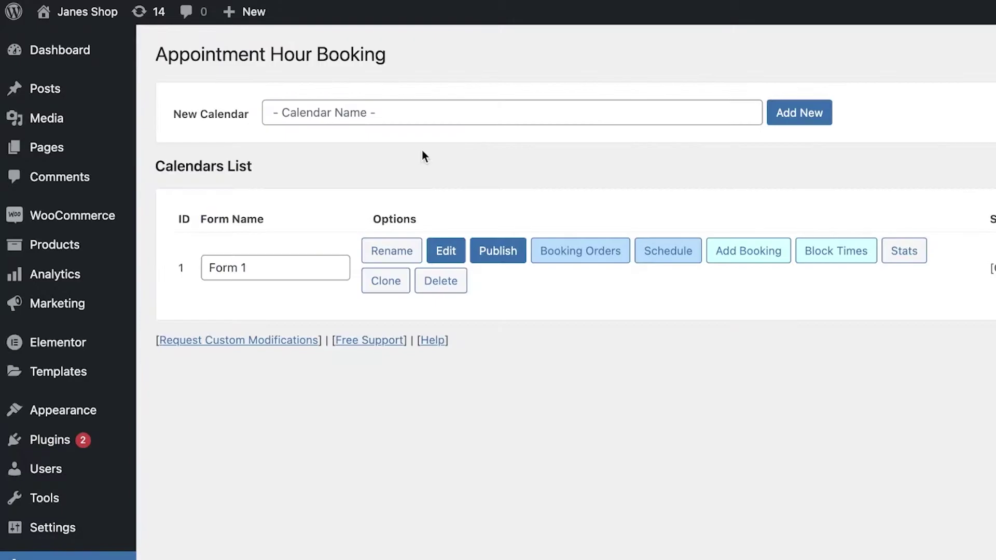
pyautogui.scroll(-3, 311, 260)
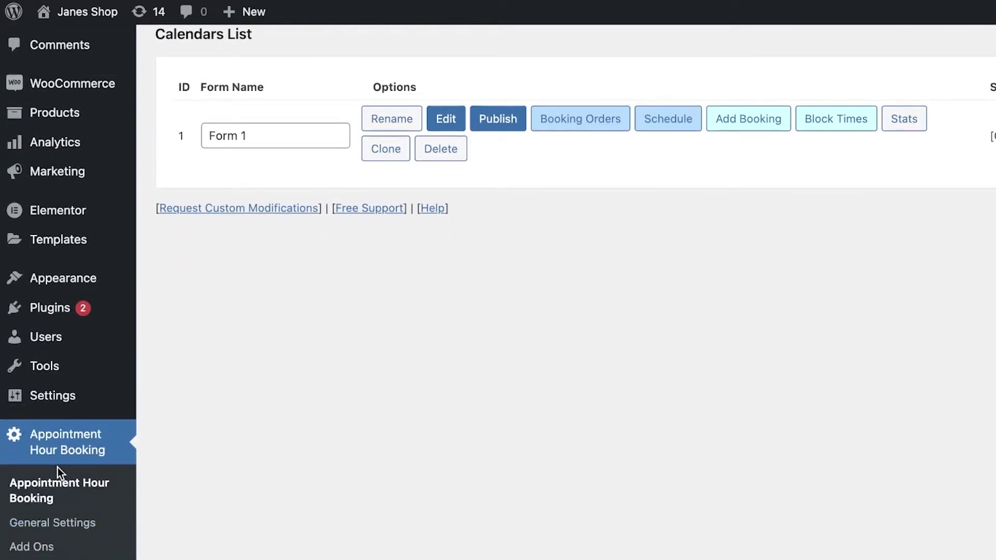
pyautogui.scroll(2, 98, 444)
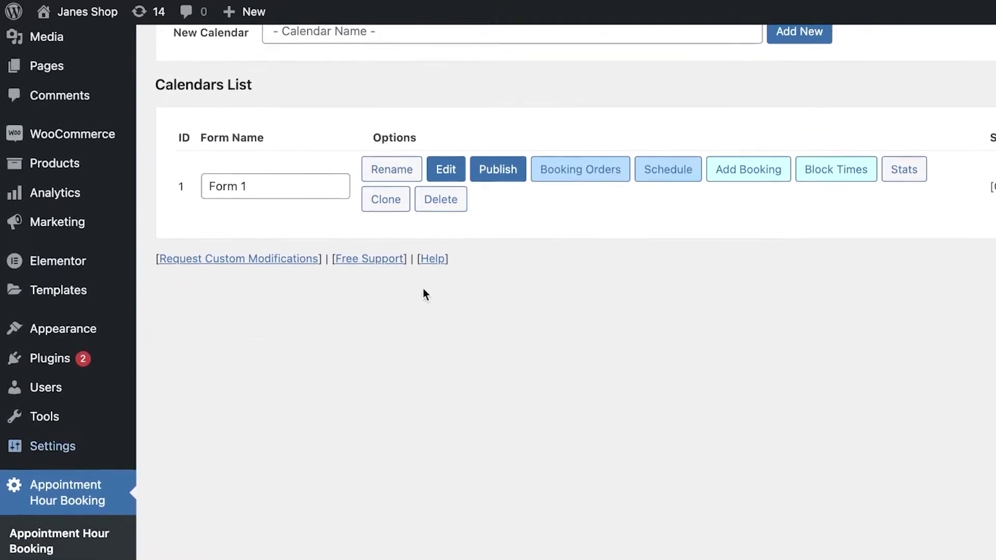
pyautogui.scroll(2, 464, 266)
pyautogui.scroll(-3, 405, 140)
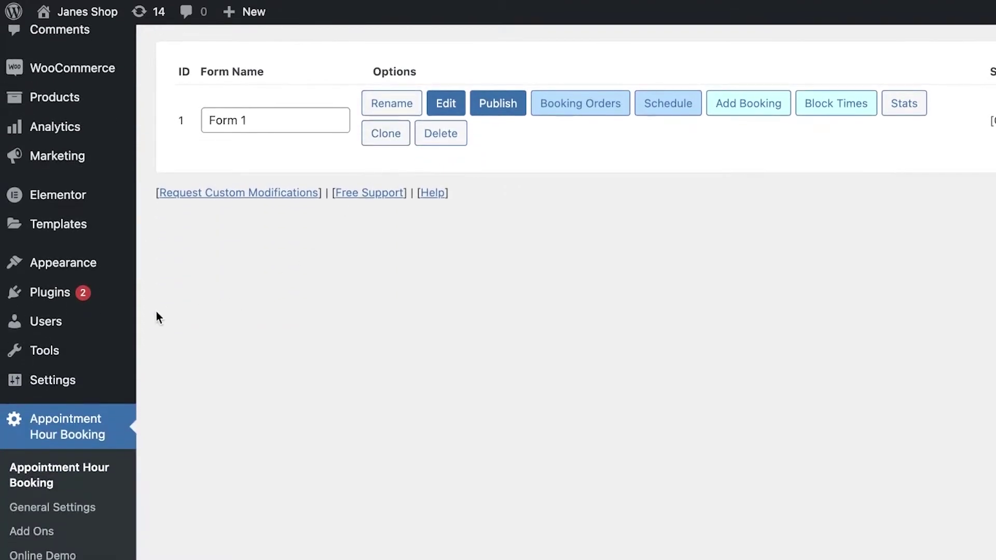
pyautogui.scroll(-1, 24, 494)
pyautogui.scroll(4, 285, 307)
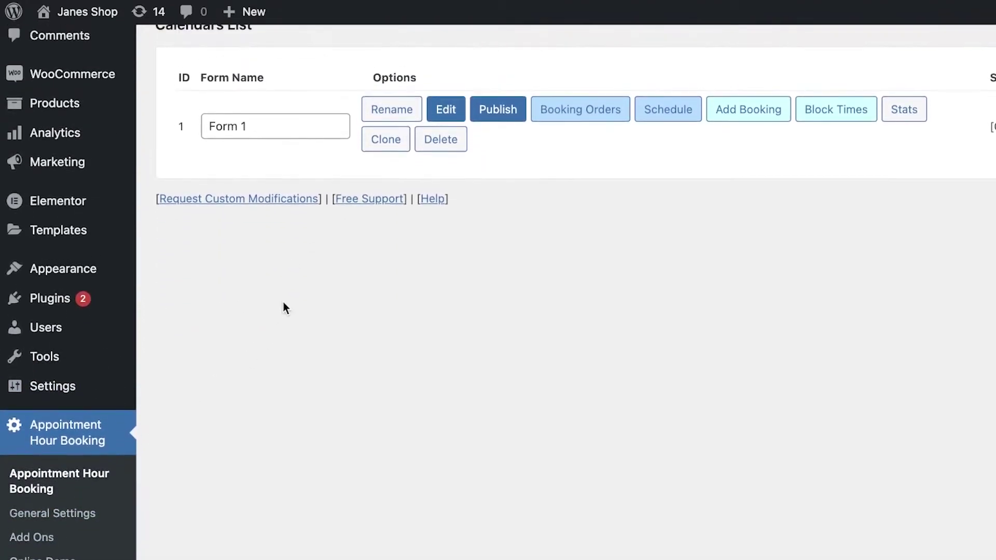
pyautogui.scroll(-3, 225, 362)
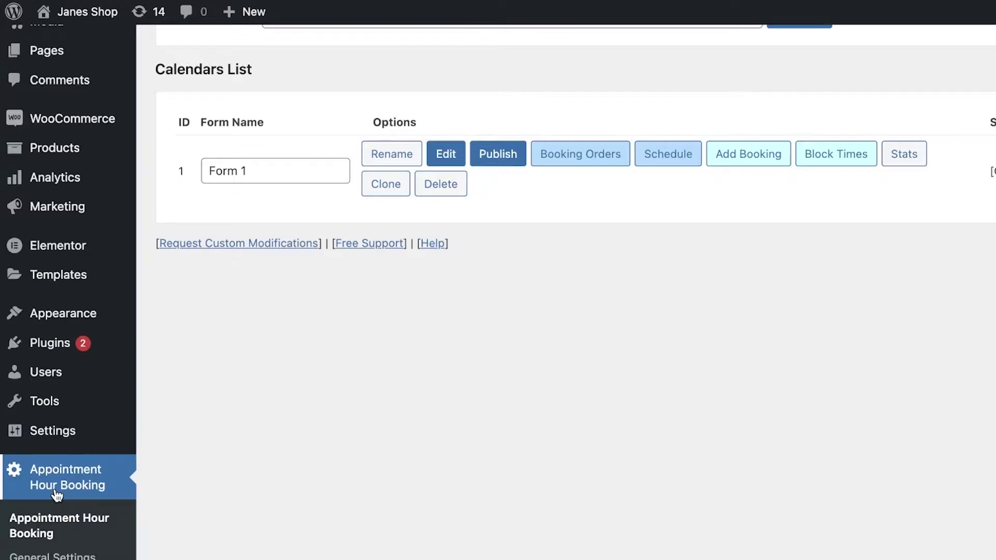
pyautogui.scroll(3, 49, 529)
pyautogui.scroll(-5, 52, 531)
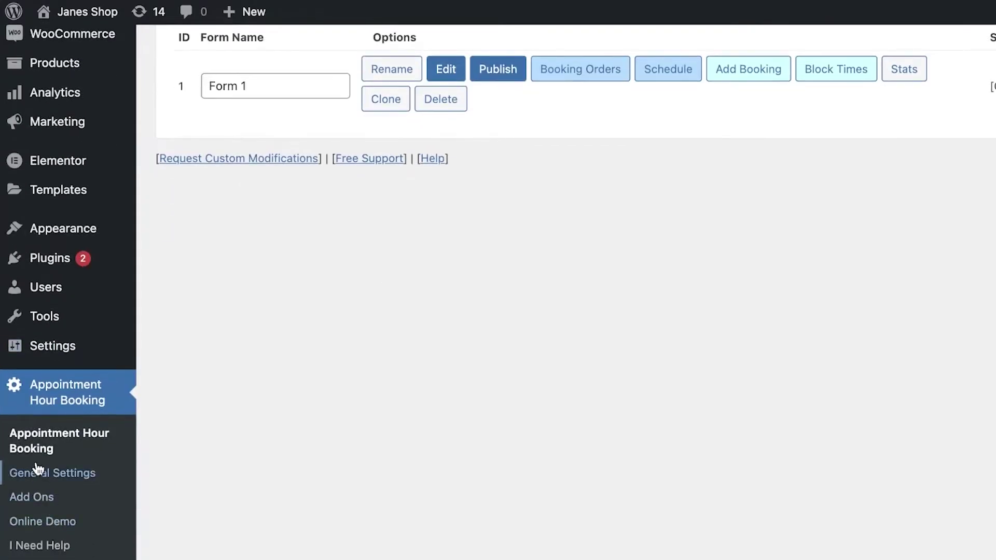
pyautogui.click(36, 473)
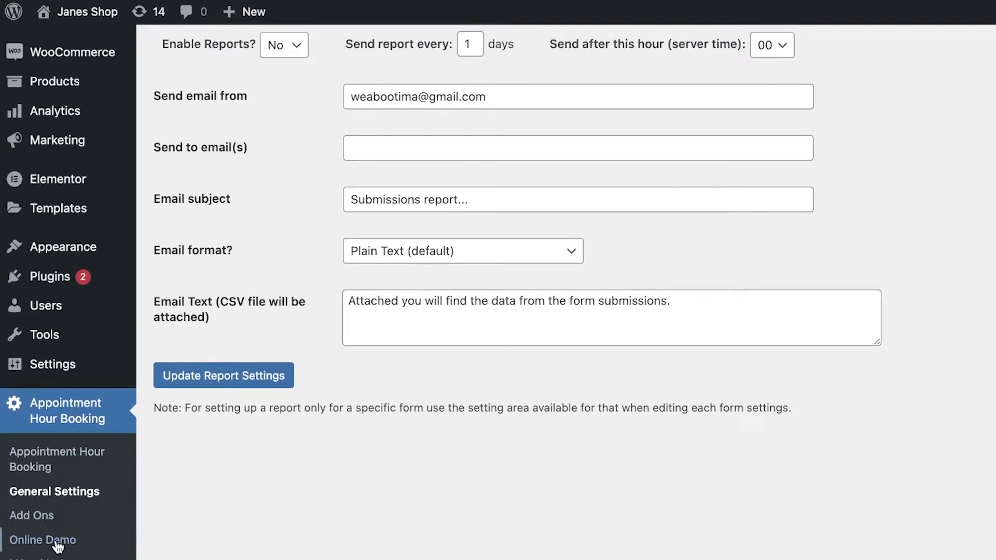
pyautogui.scroll(-1, 49, 542)
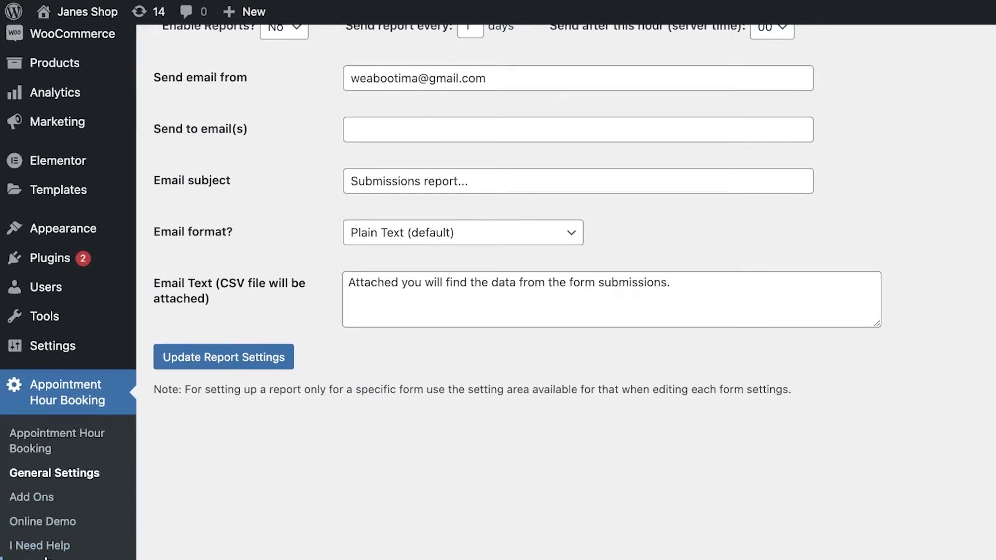
pyautogui.click(38, 448)
# Replace the Form 1 calendar name with 'Sample Booking'.
pyautogui.click(265, 268)
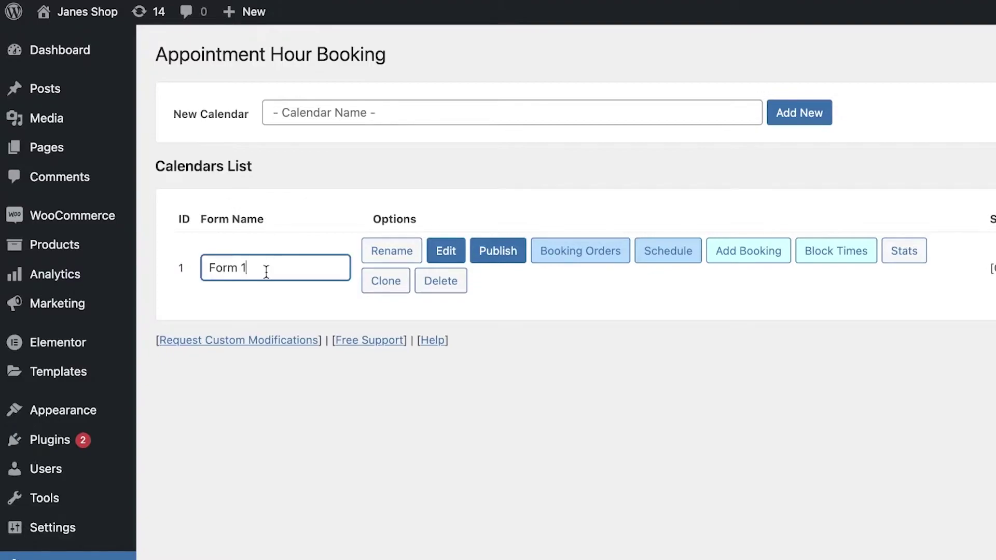
pyautogui.tripleClick(267, 266)
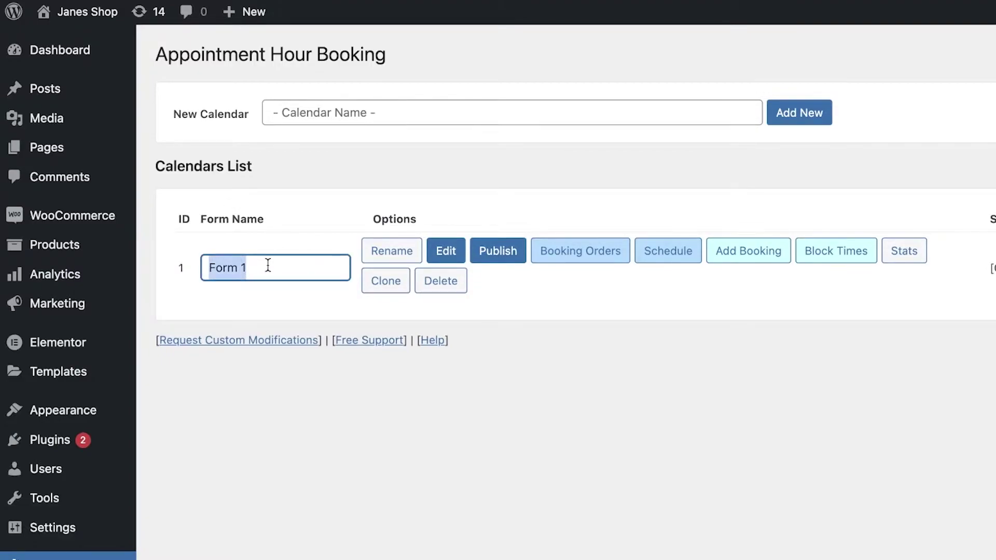
pyautogui.write('Sample Booking')
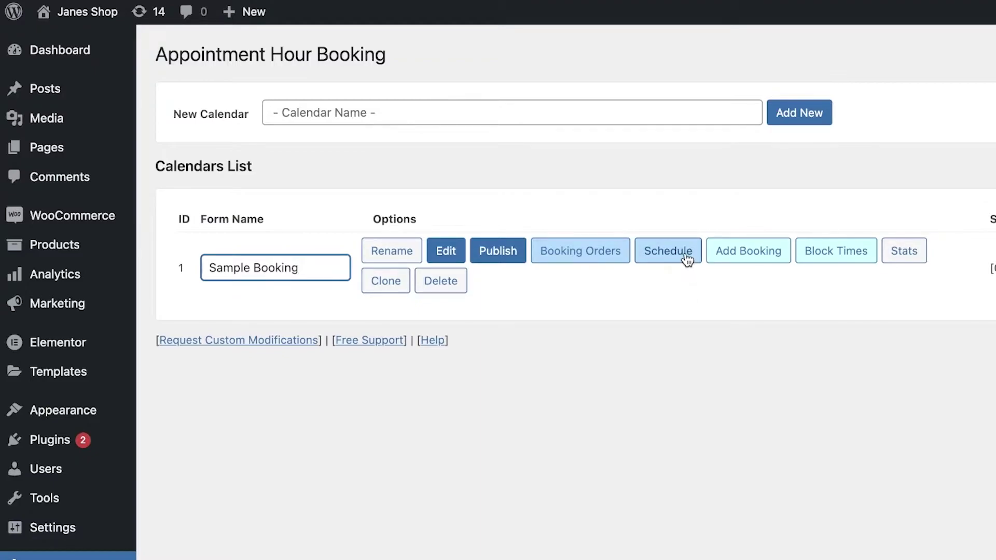
# Start a new booking for Service 1 and enter the customer's e-mail address.
pyautogui.click(743, 252)
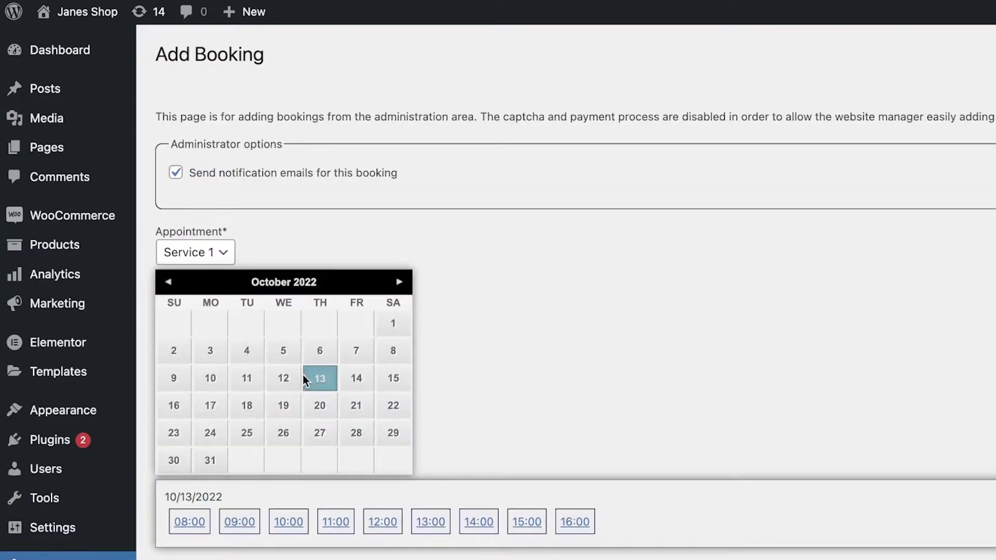
pyautogui.scroll(-3, 254, 384)
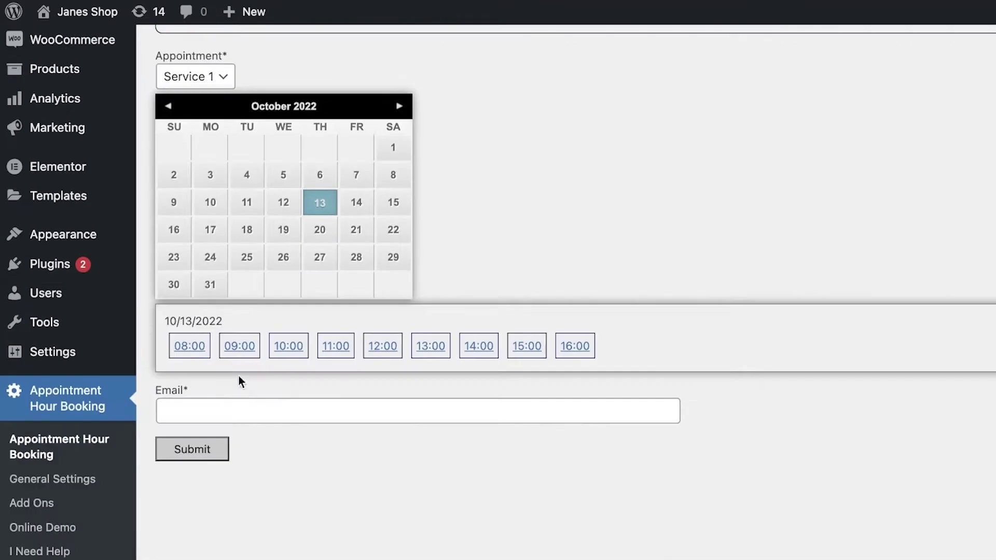
pyautogui.click(201, 76)
pyautogui.click(200, 76)
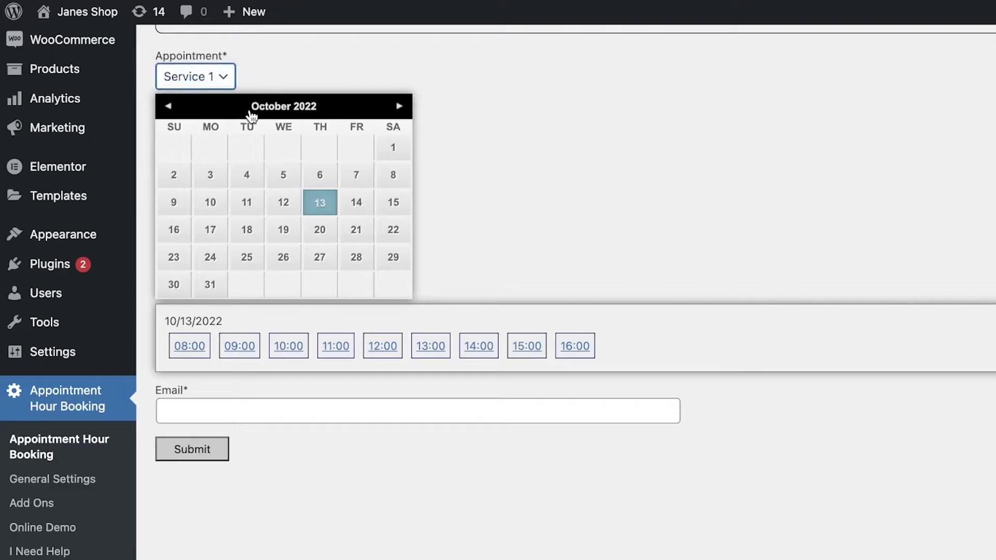
pyautogui.click(239, 410)
pyautogui.click(290, 450)
pyautogui.scroll(3, 431, 316)
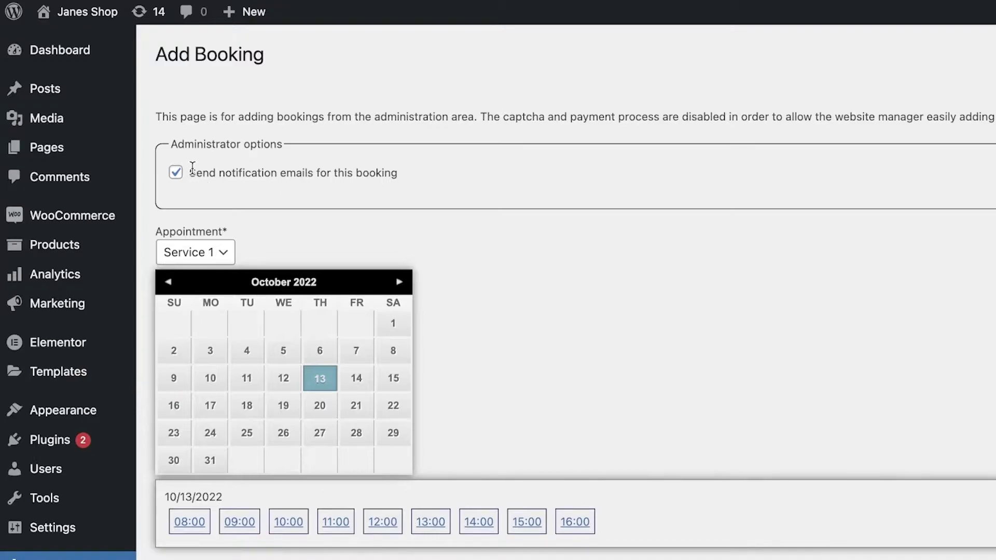
pyautogui.click(174, 173)
pyautogui.click(175, 172)
# Book 08:00, 10:00, 12:00, 14:00 and 16:00 on 10/13/2022, submit, and view the bookings list.
pyautogui.click(179, 521)
pyautogui.click(231, 521)
pyautogui.scroll(-2, 260, 493)
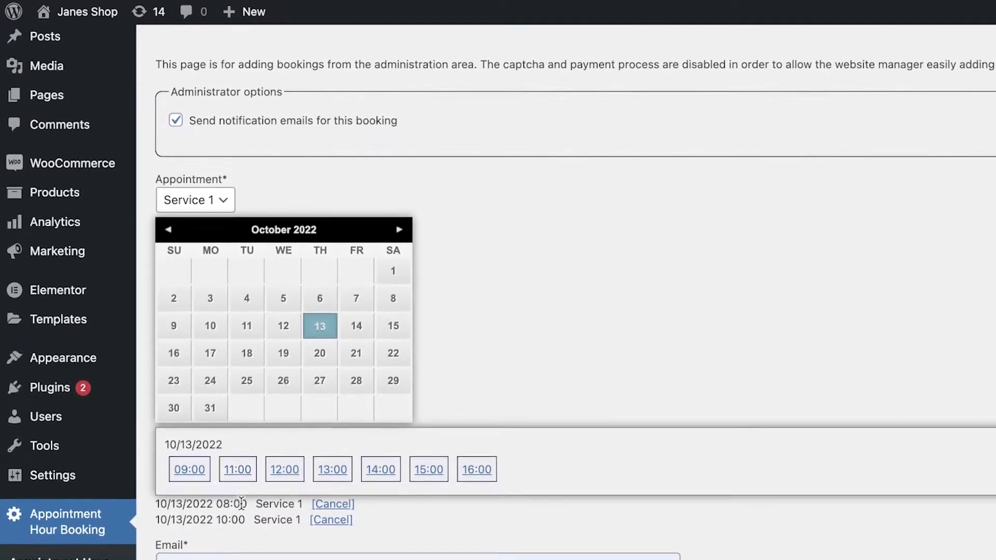
pyautogui.click(285, 430)
pyautogui.click(345, 432)
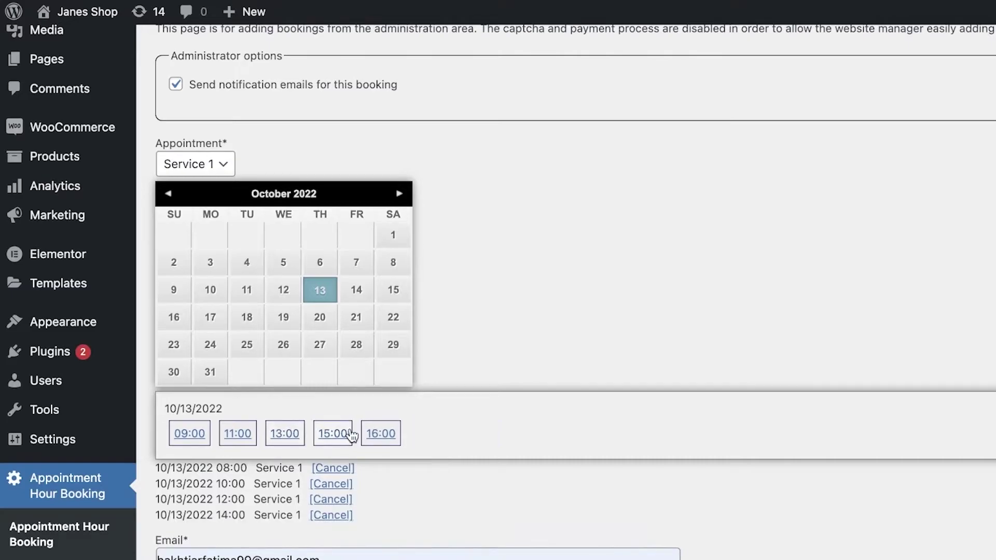
pyautogui.click(388, 433)
pyautogui.scroll(-2, 391, 430)
pyautogui.click(200, 524)
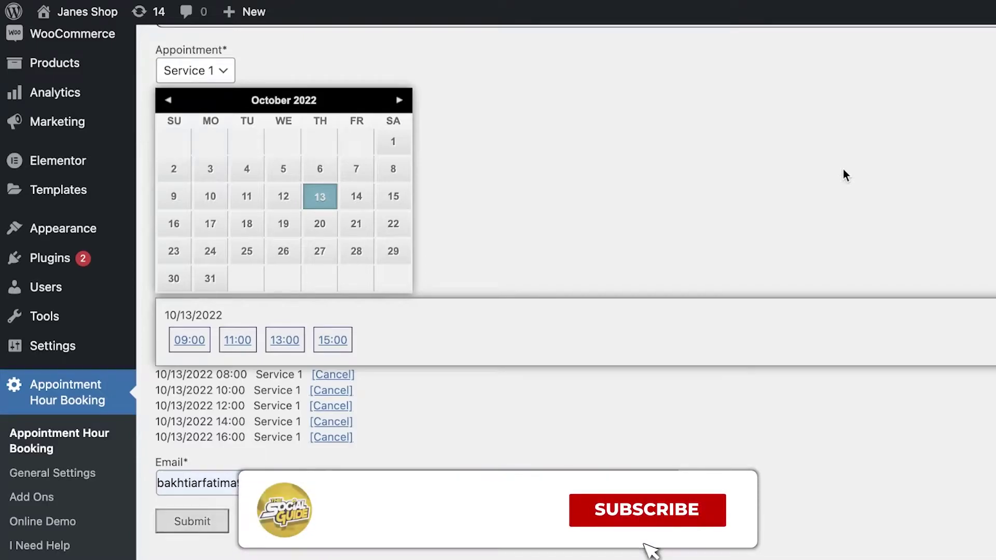
pyautogui.click(408, 93)
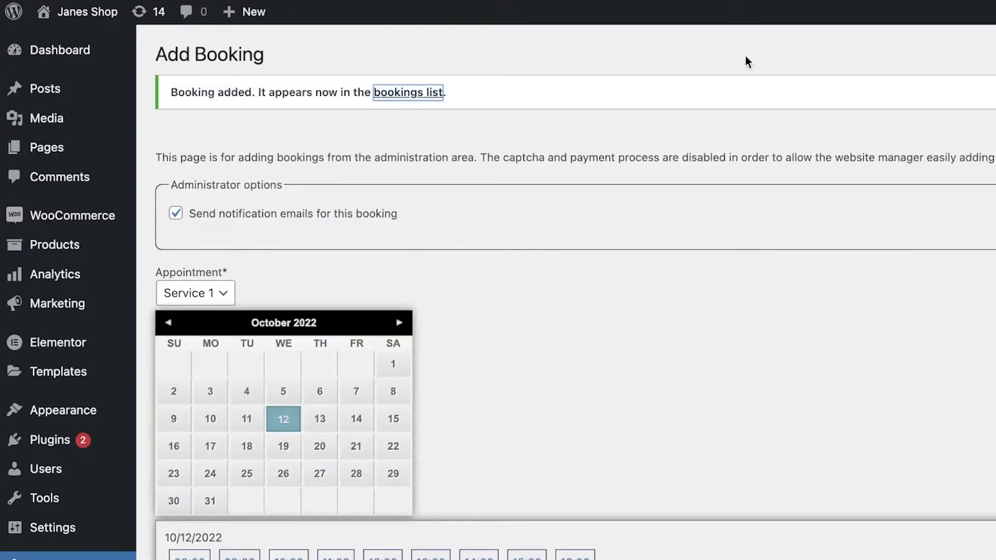
# Open Form 1's booking orders and check booking 1's status options, leaving it Approved.
pyautogui.scroll(-3, 144, 347)
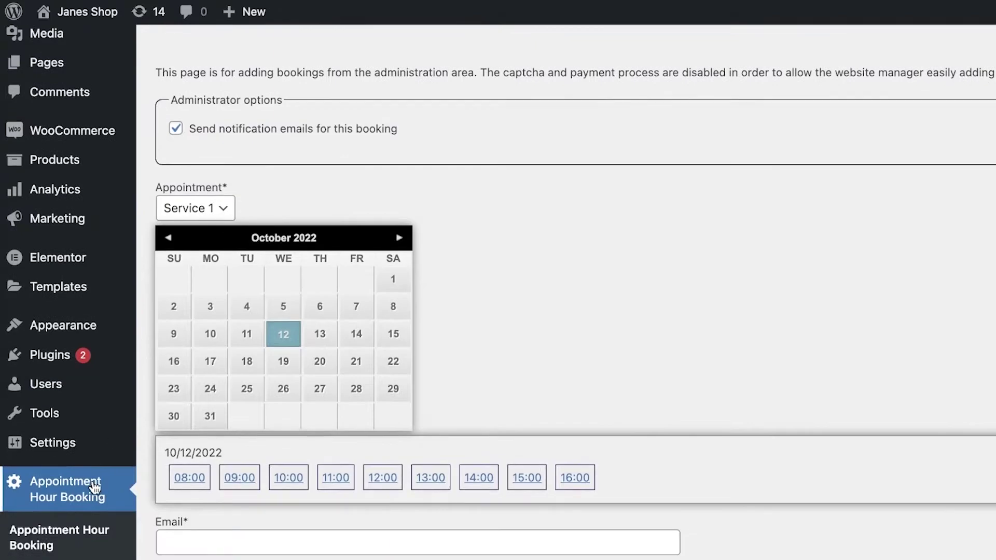
pyautogui.click(104, 472)
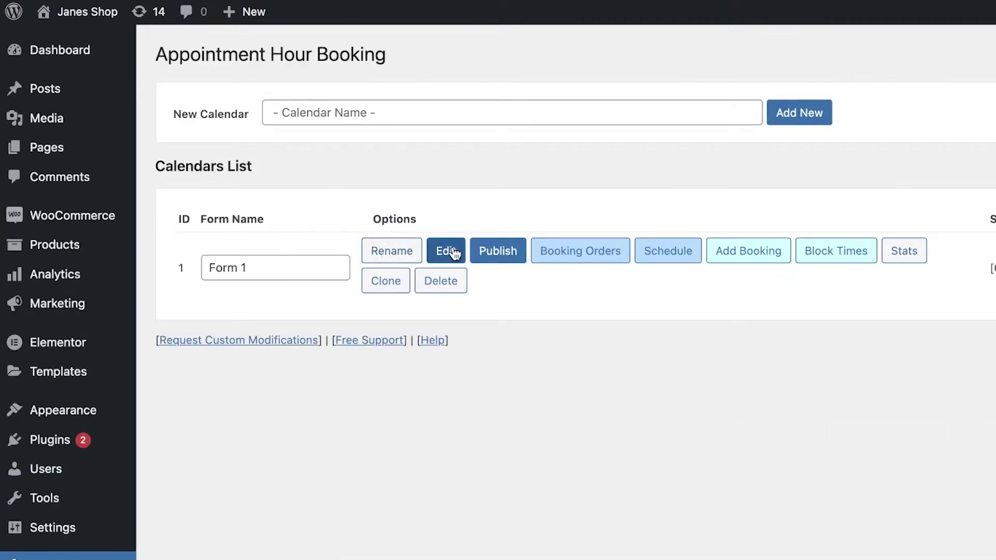
pyautogui.click(589, 252)
pyautogui.scroll(-3, 365, 338)
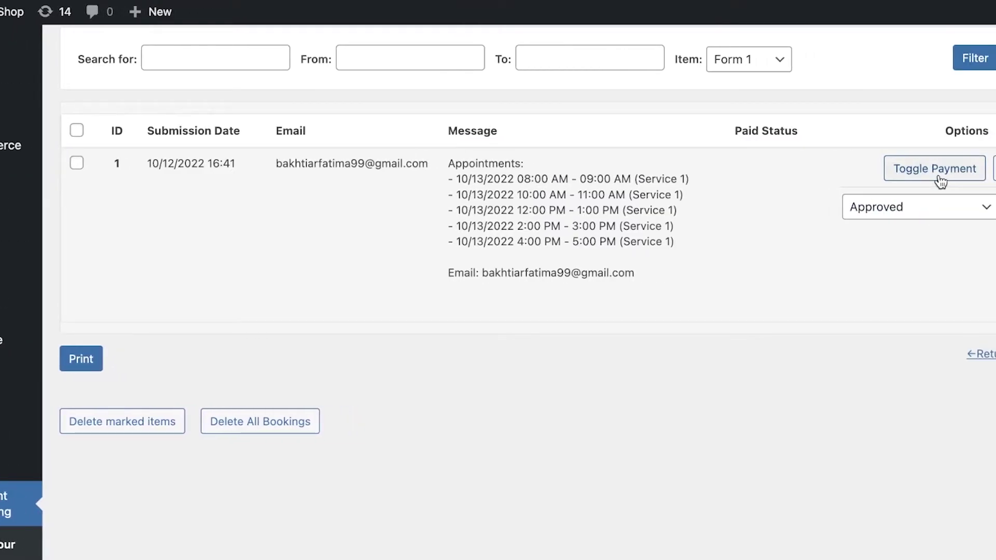
pyautogui.click(933, 206)
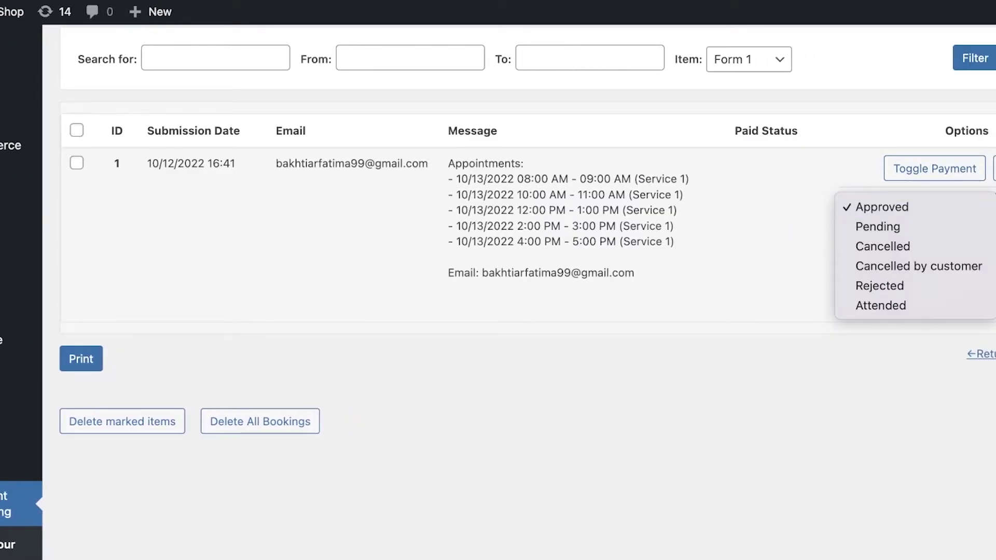
pyautogui.click(796, 189)
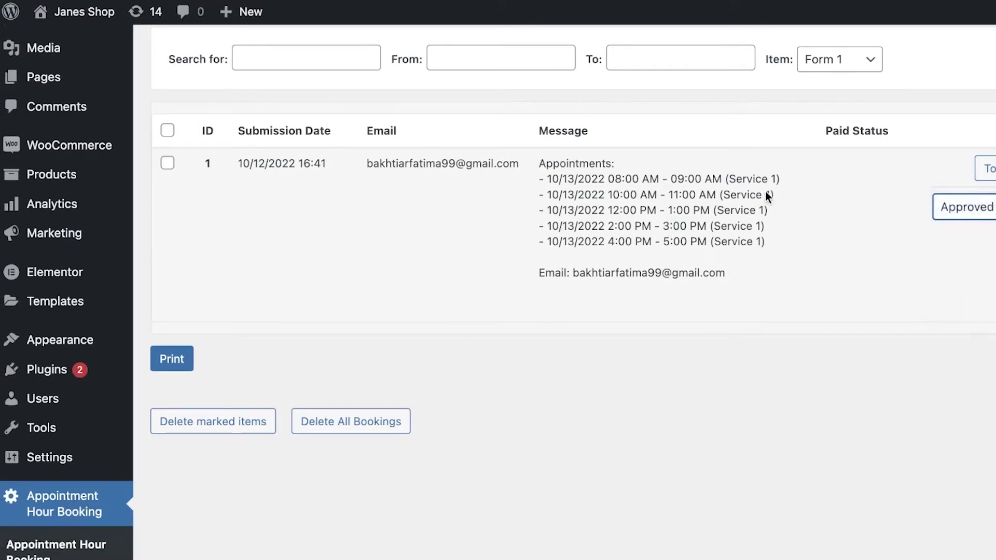
pyautogui.scroll(-1, 830, 171)
pyautogui.scroll(1, 831, 171)
# Add a new calendar named 'December' from the Calendars List.
pyautogui.click(43, 548)
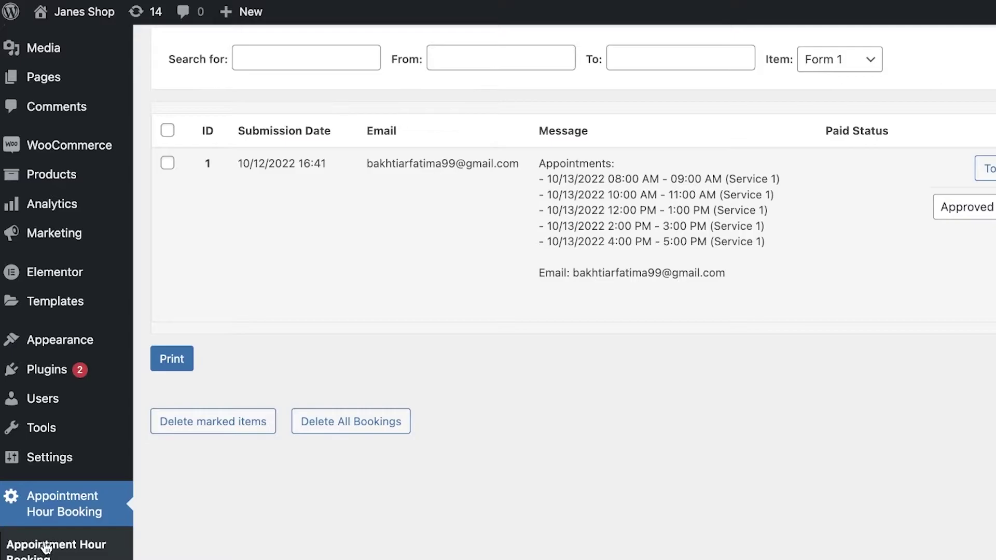
pyautogui.scroll(-1, 602, 296)
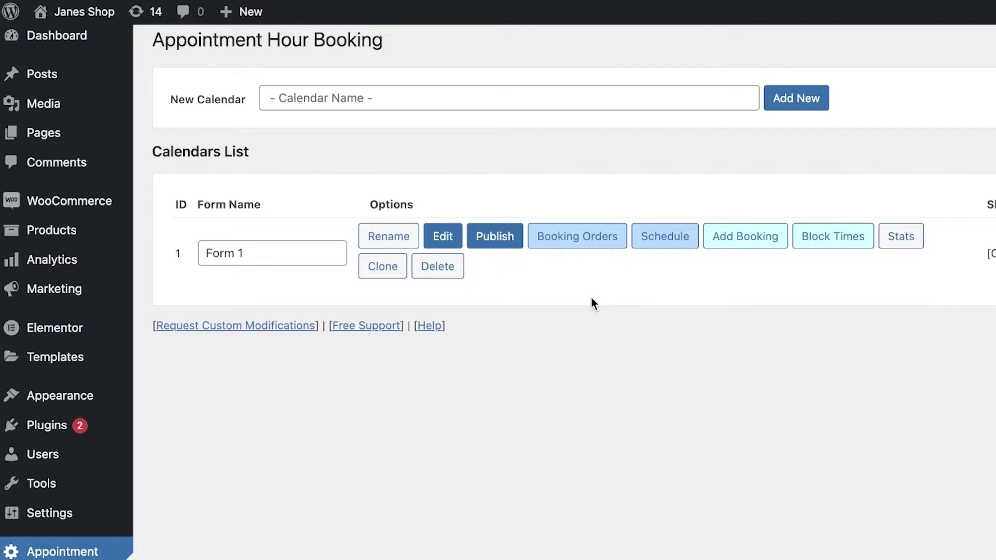
pyautogui.click(612, 100)
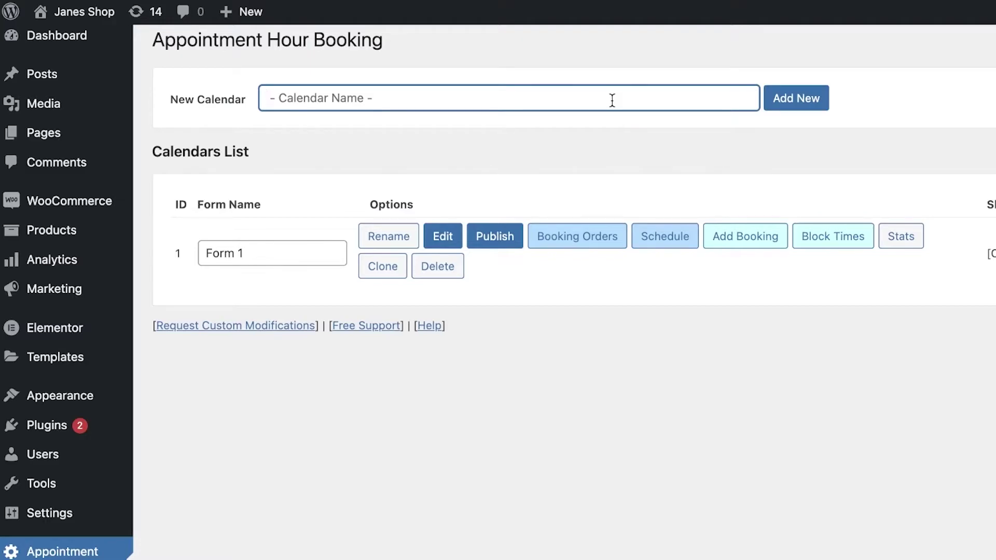
pyautogui.write('December')
pyautogui.click(792, 99)
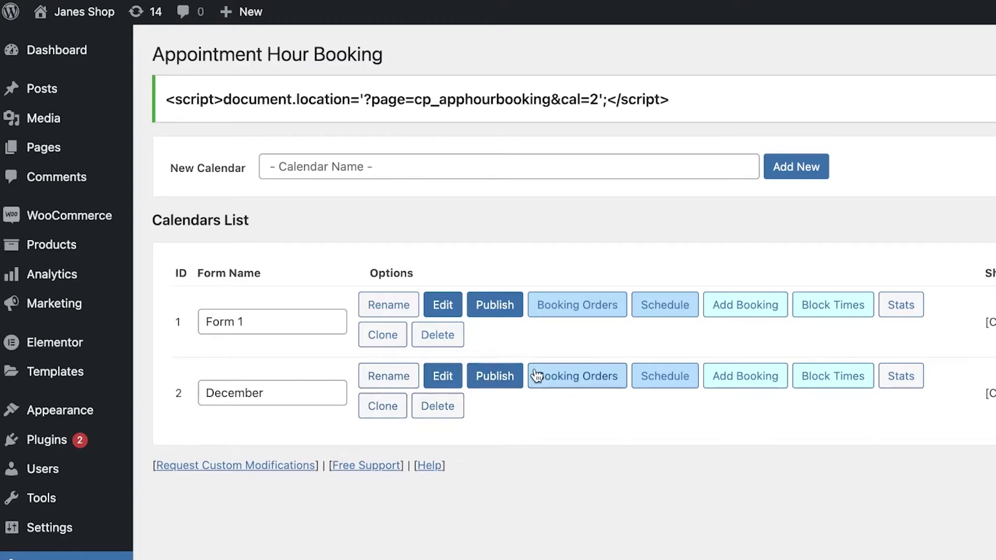
# Open the December calendar's schedule.
pyautogui.click(660, 377)
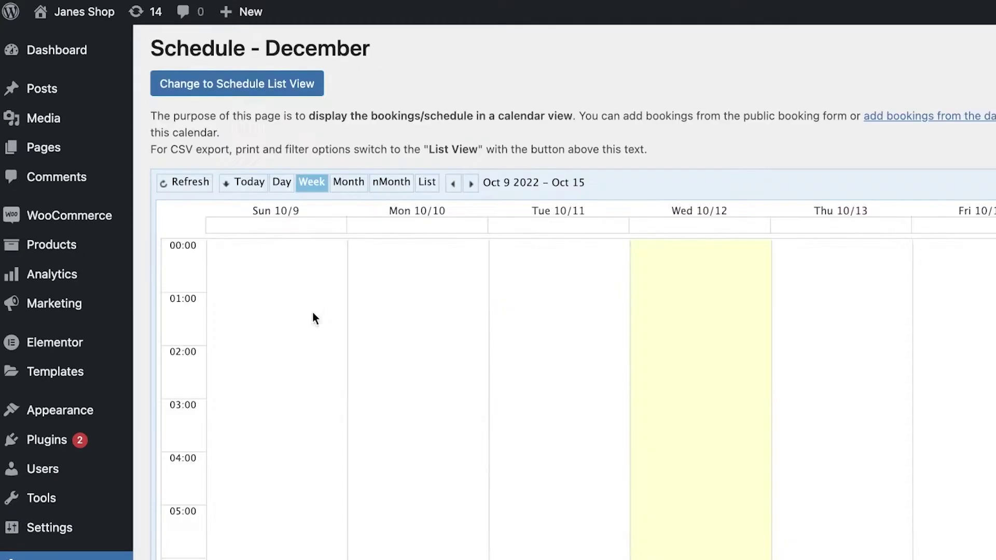
pyautogui.scroll(-2, 367, 309)
pyautogui.scroll(1, 368, 310)
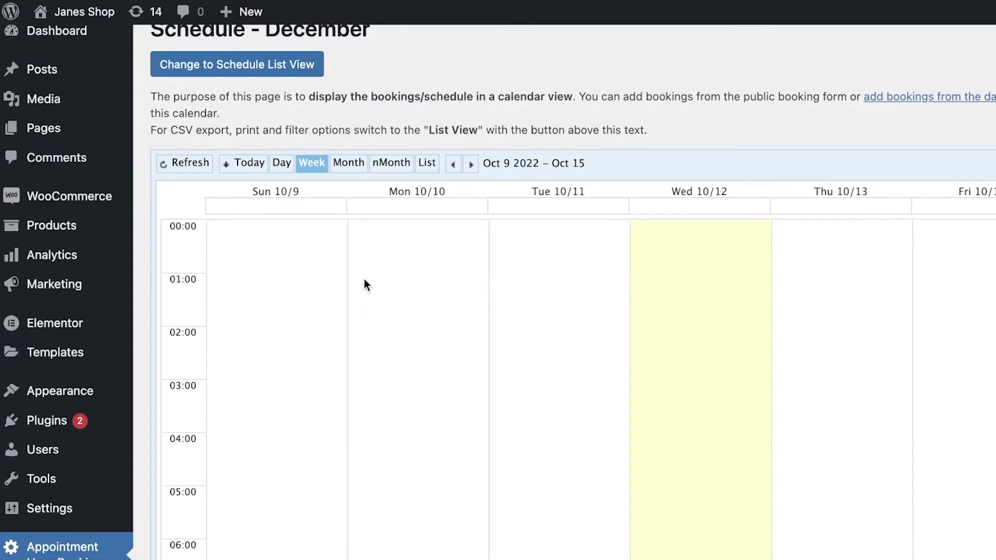
# Switch between Month and nMonth views, ending on the October 2022–September 2023 overview.
pyautogui.click(338, 164)
pyautogui.click(388, 162)
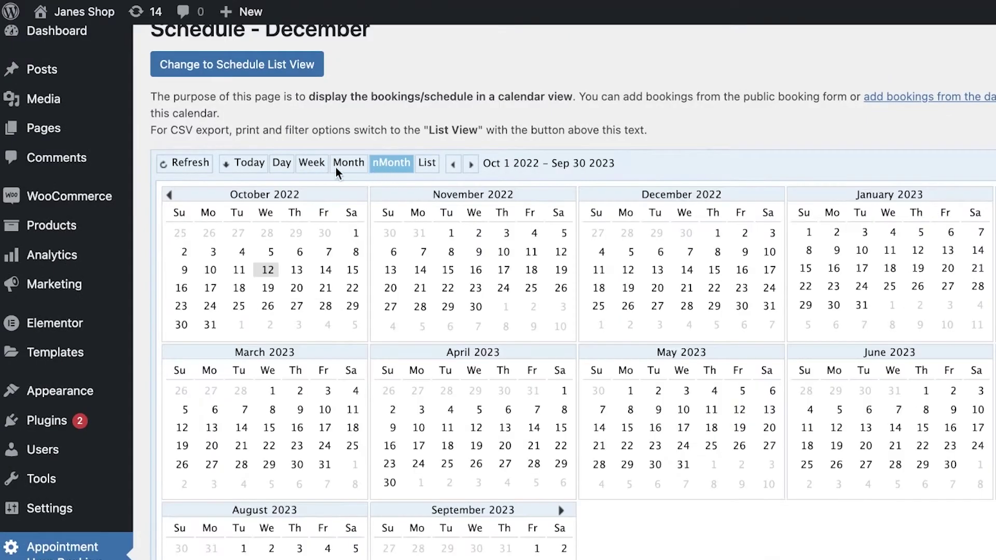
pyautogui.click(336, 165)
pyautogui.click(393, 164)
pyautogui.scroll(-3, 598, 322)
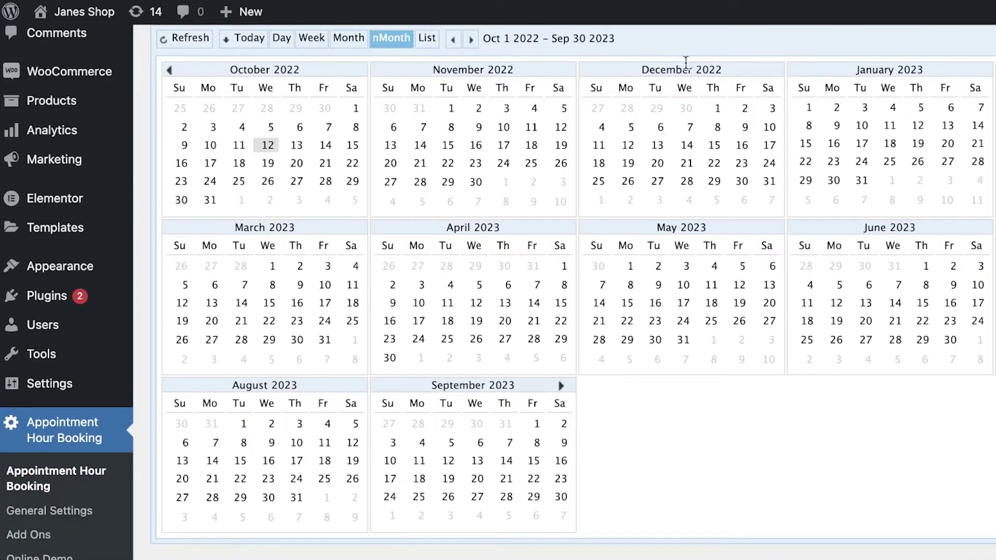
pyautogui.scroll(3, 686, 62)
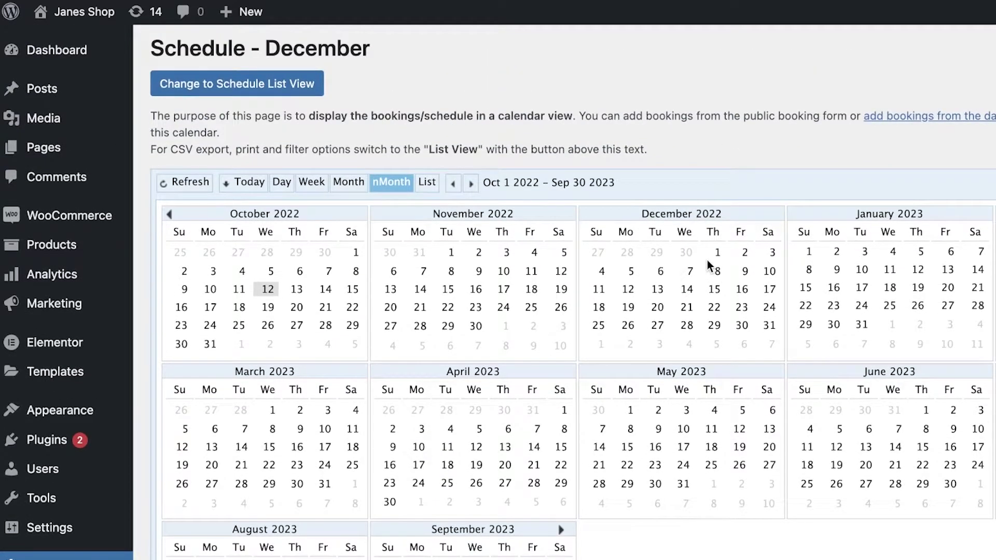
pyautogui.scroll(-3, 707, 259)
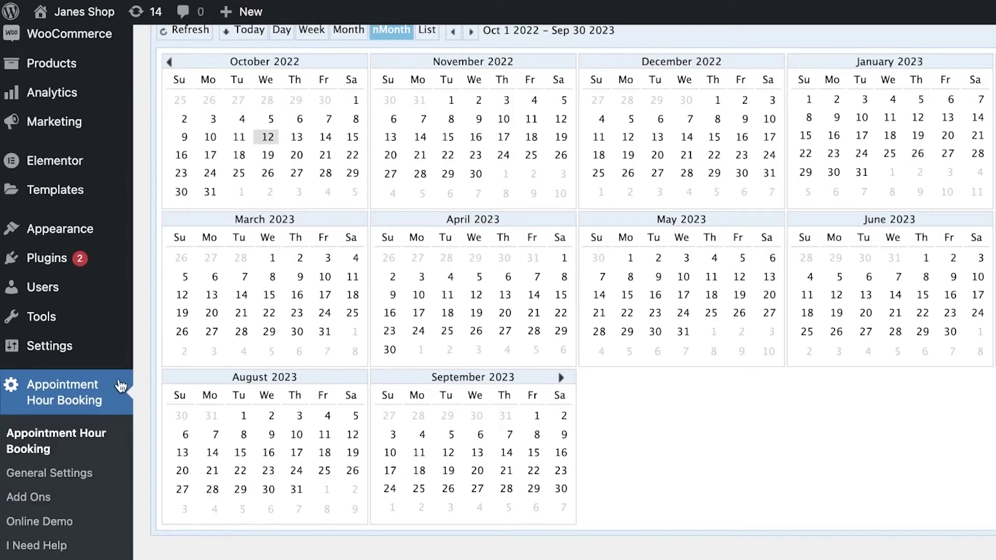
pyautogui.scroll(3, 120, 67)
pyautogui.moveTo(129, 97)
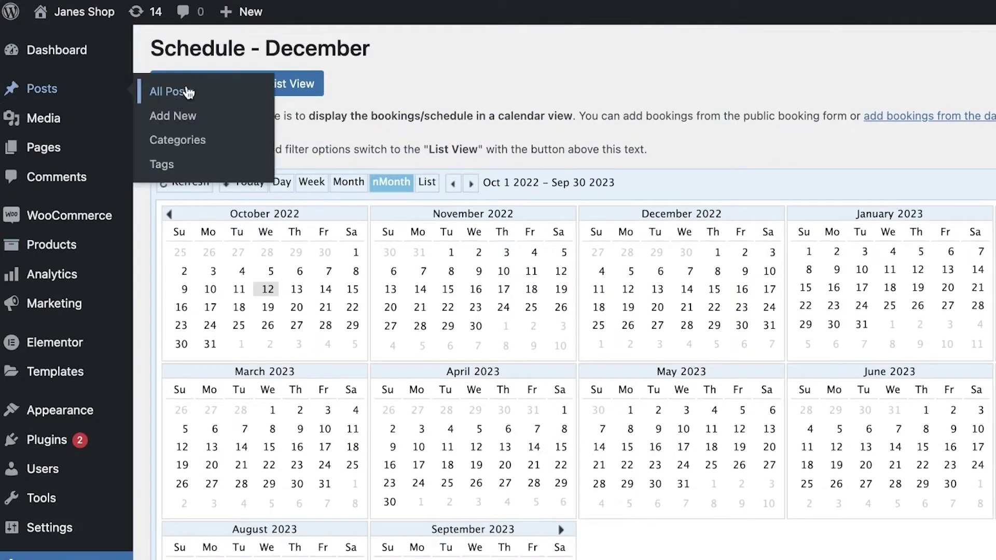
pyautogui.moveTo(10, 11)
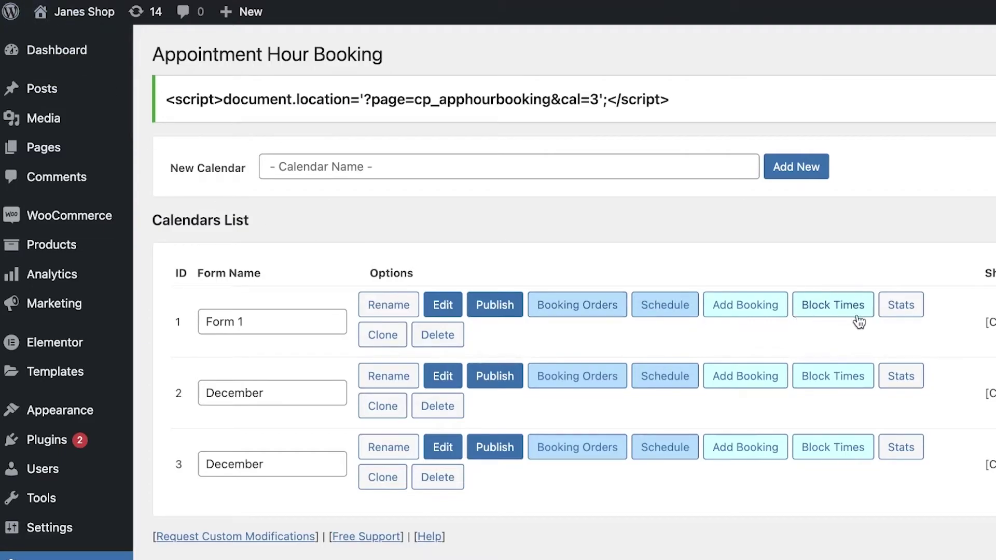
# Review Form 1's submission stats, then delete the duplicate December calendar with ID 3.
pyautogui.click(890, 310)
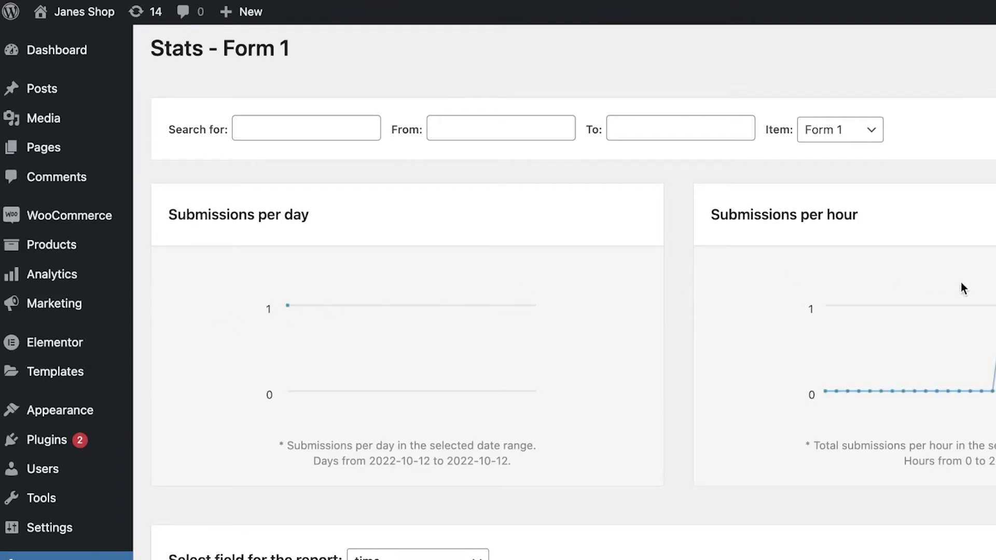
pyautogui.scroll(-5, 960, 282)
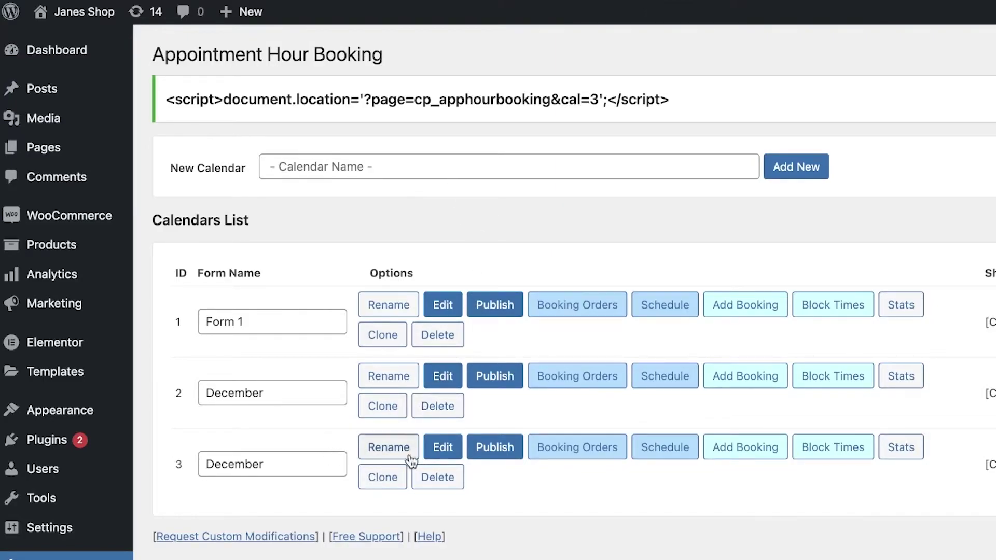
pyautogui.click(436, 476)
pyautogui.click(733, 78)
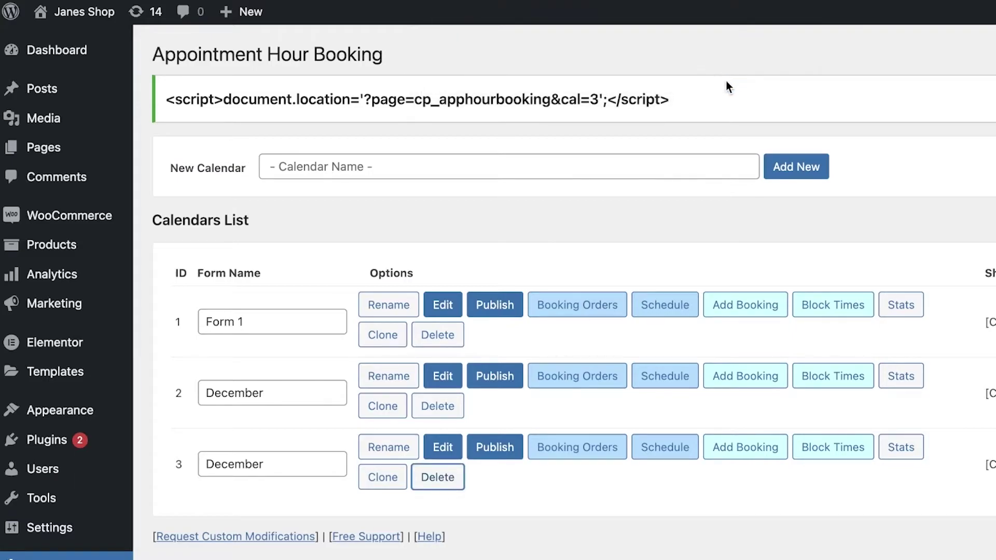
pyautogui.scroll(-1, 637, 211)
pyautogui.scroll(-2, 611, 237)
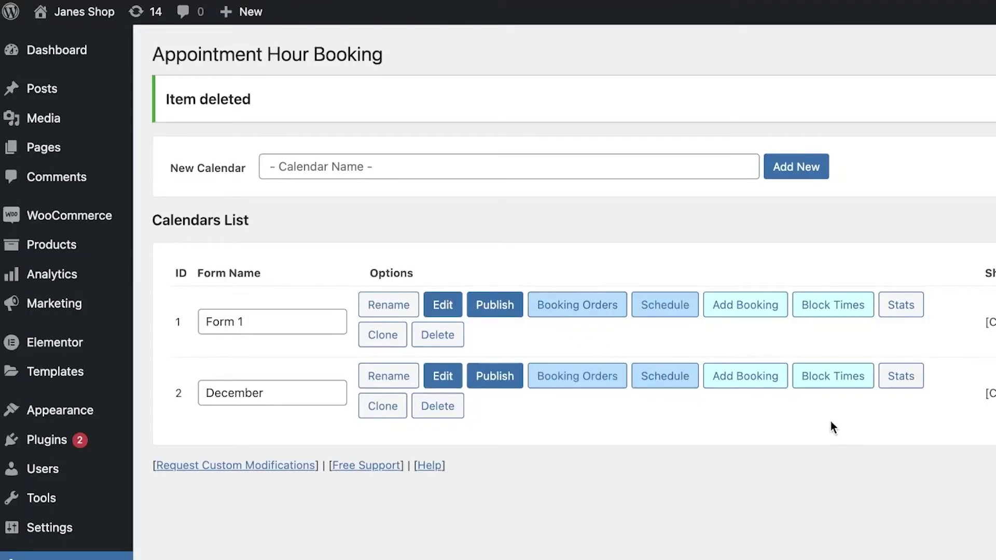
# Block the 08:00 and 10:00 slots on October 21 in the December calendar.
pyautogui.click(832, 379)
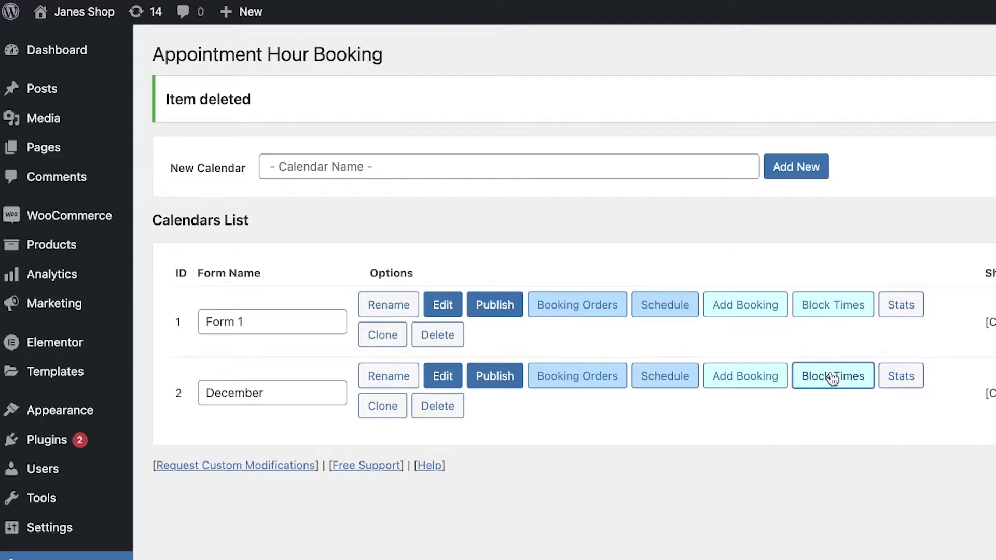
pyautogui.scroll(-4, 829, 378)
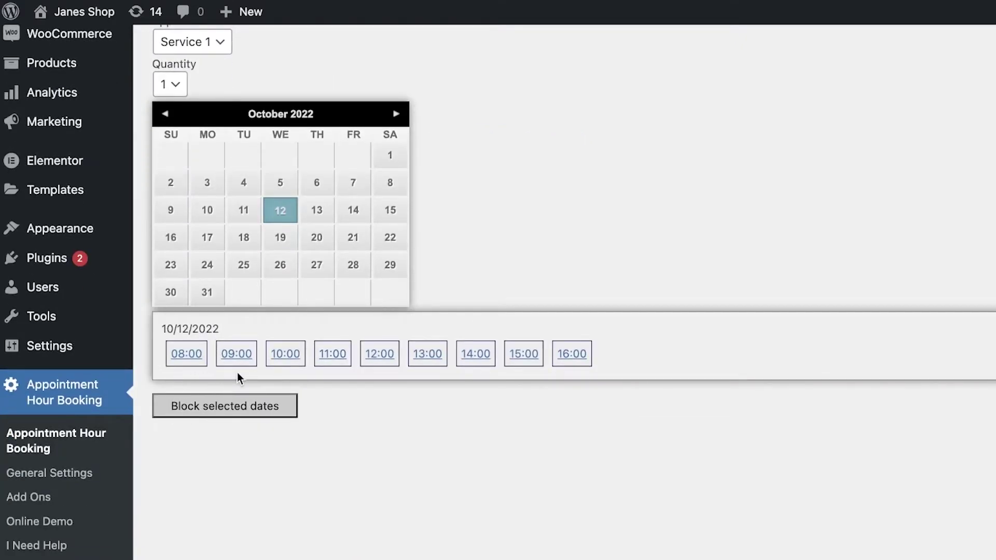
pyautogui.click(324, 217)
pyautogui.click(358, 215)
pyautogui.click(355, 244)
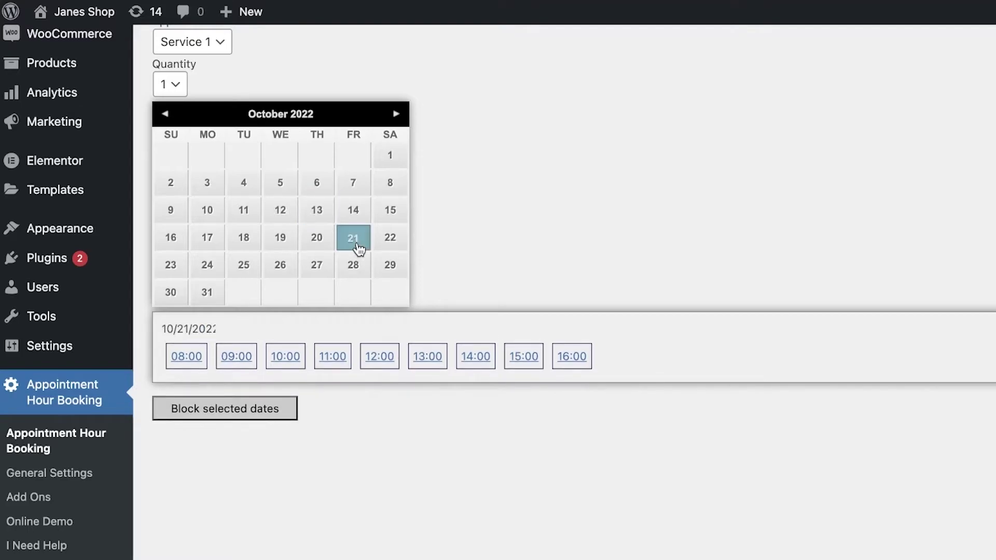
pyautogui.click(188, 412)
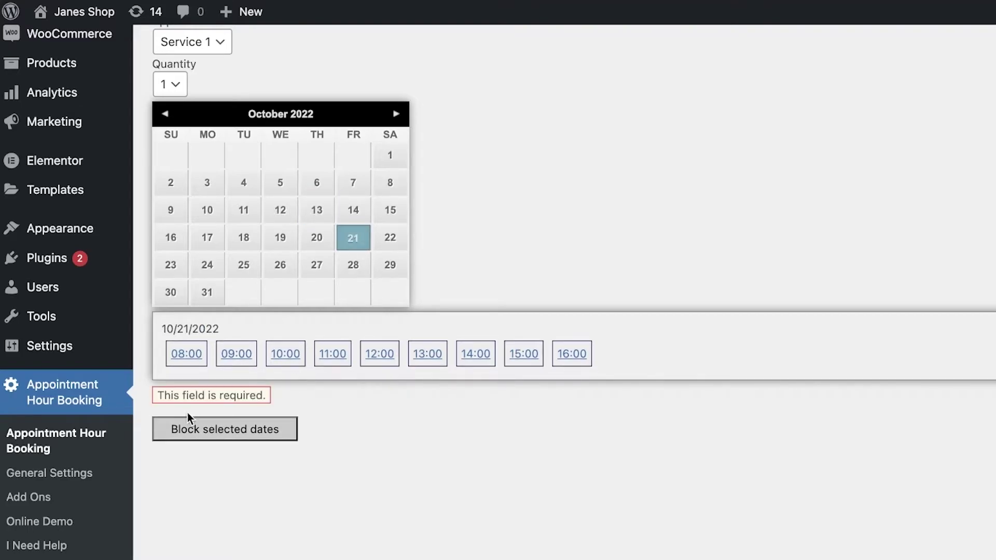
pyautogui.click(188, 356)
pyautogui.click(228, 355)
pyautogui.scroll(1, 244, 399)
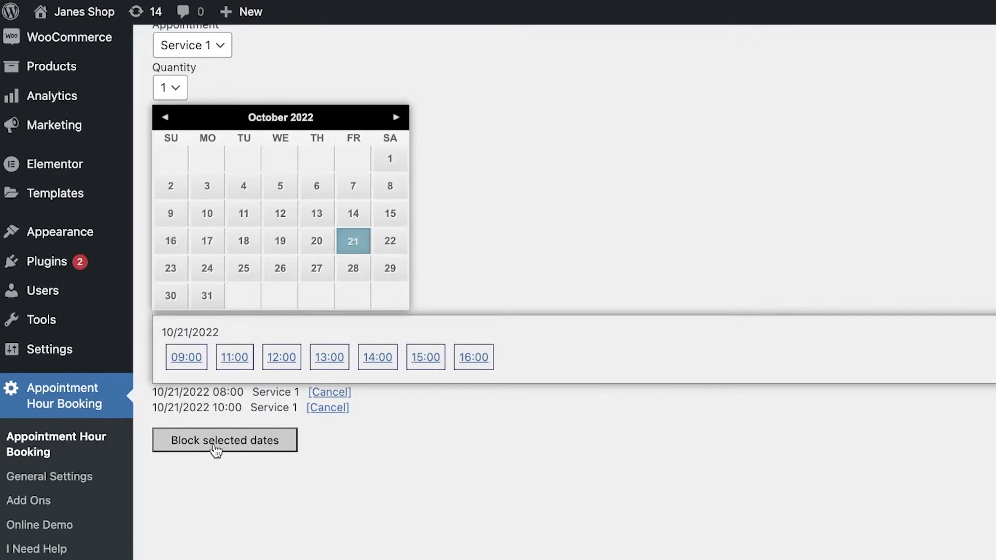
pyautogui.click(215, 449)
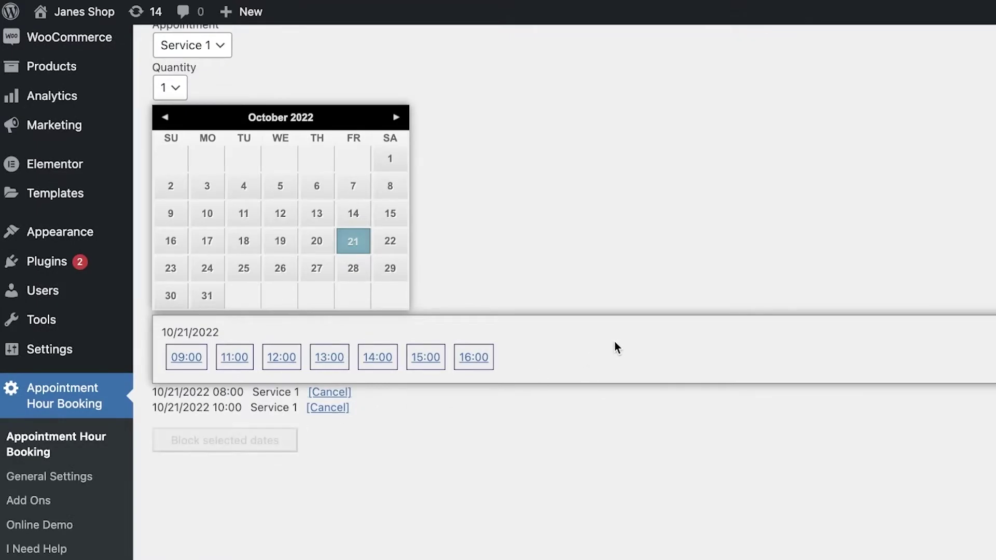
# In December's booking orders, check the blocked booking's status options and keep it Approved.
pyautogui.click(428, 94)
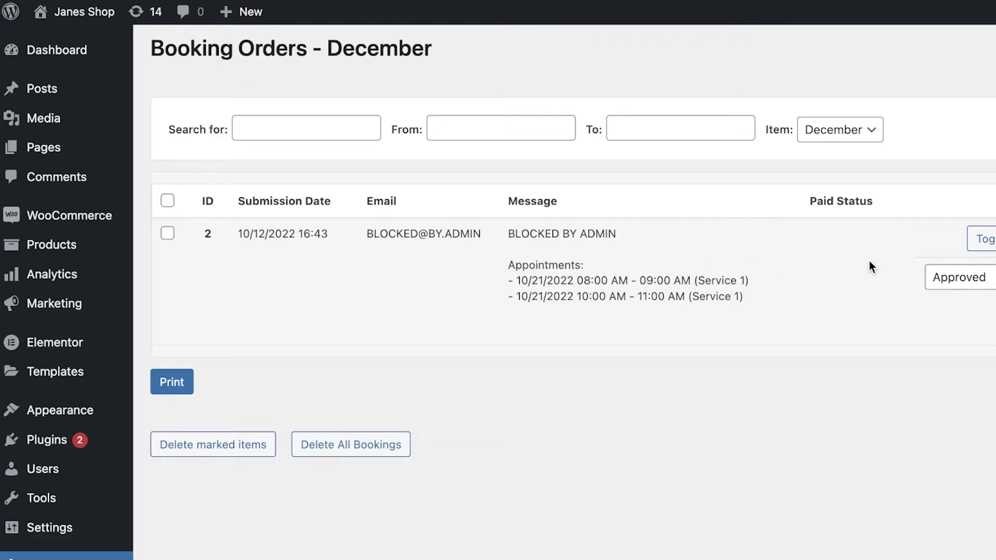
pyautogui.click(951, 277)
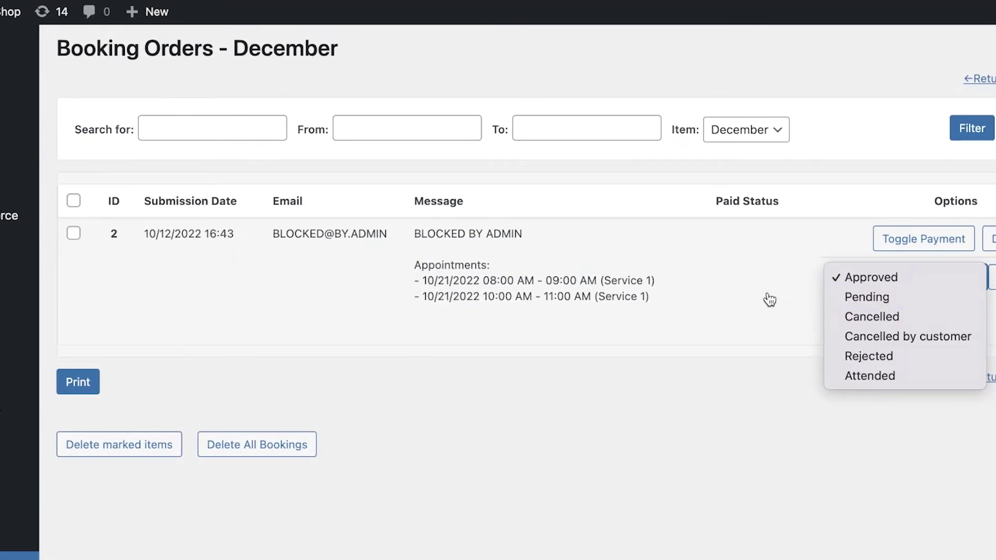
pyautogui.click(769, 300)
pyautogui.scroll(-4, 26, 495)
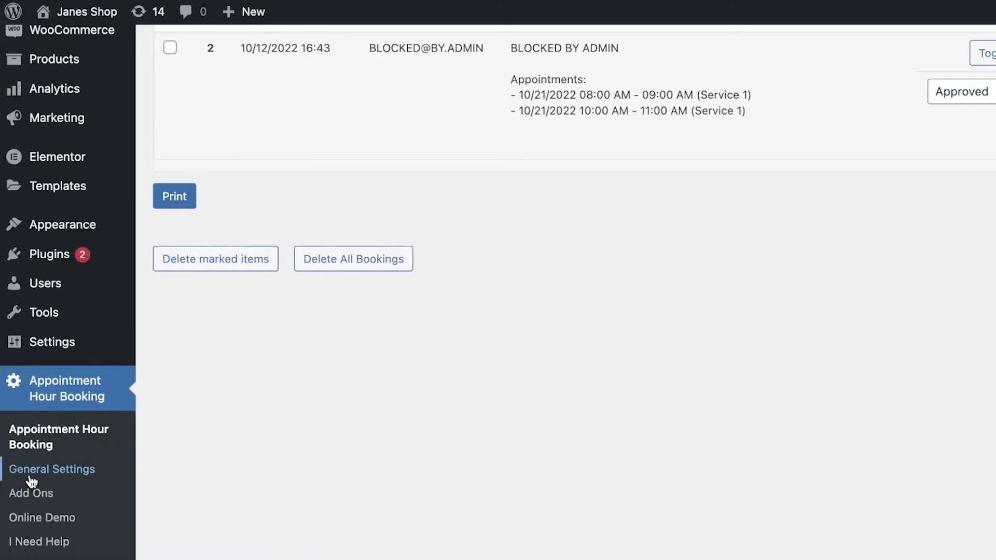
# Open General Settings and look through the Schedule Calendar Contents section.
pyautogui.click(30, 473)
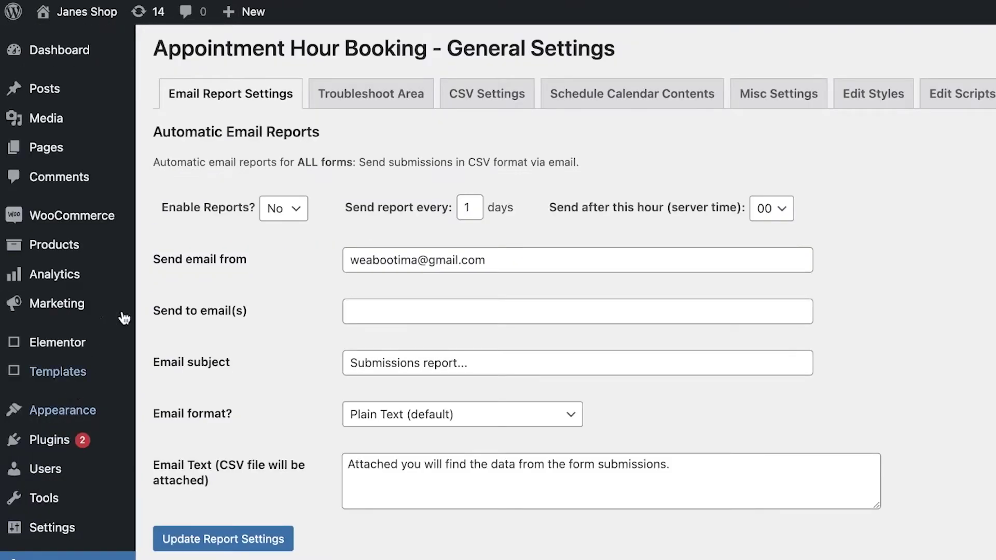
pyautogui.scroll(-1, 364, 127)
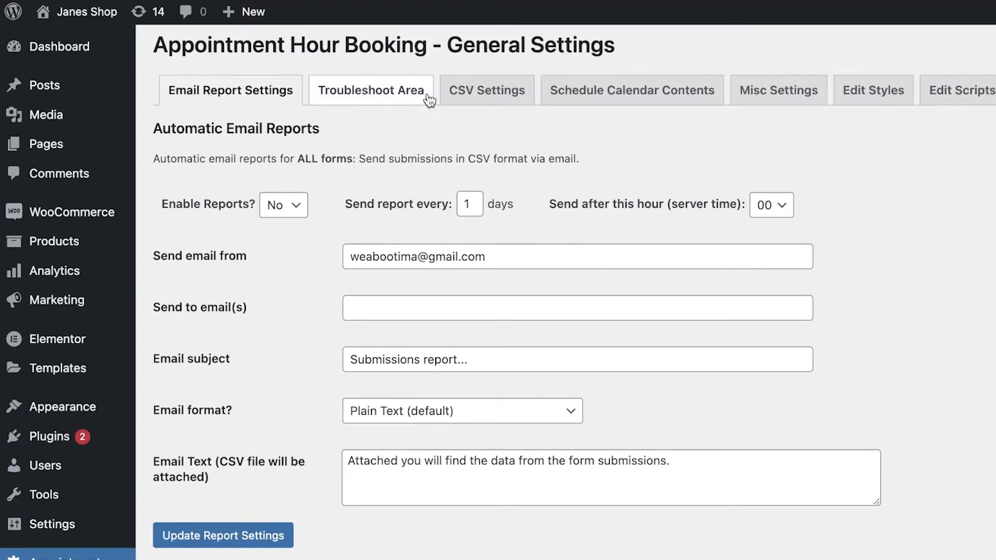
pyautogui.click(628, 83)
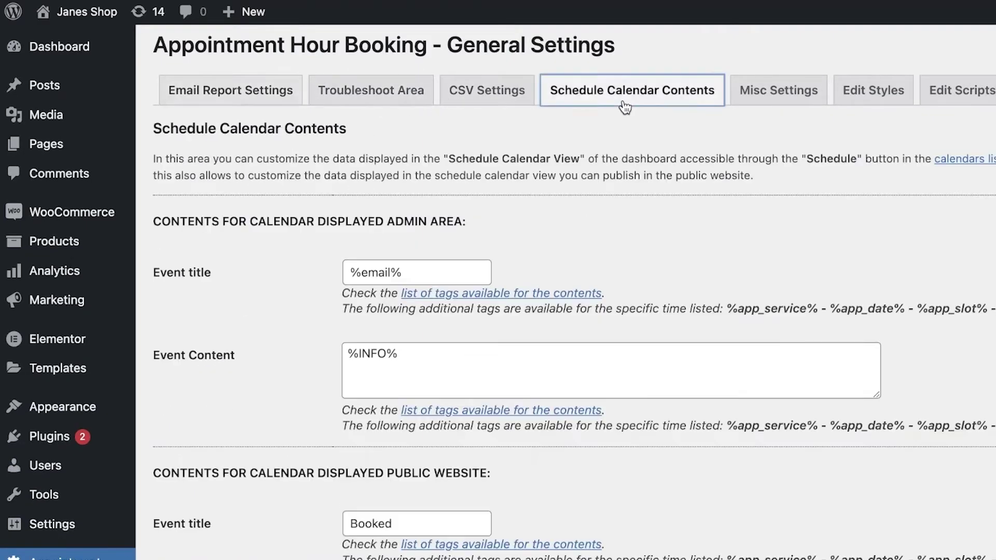
pyautogui.scroll(-2, 623, 104)
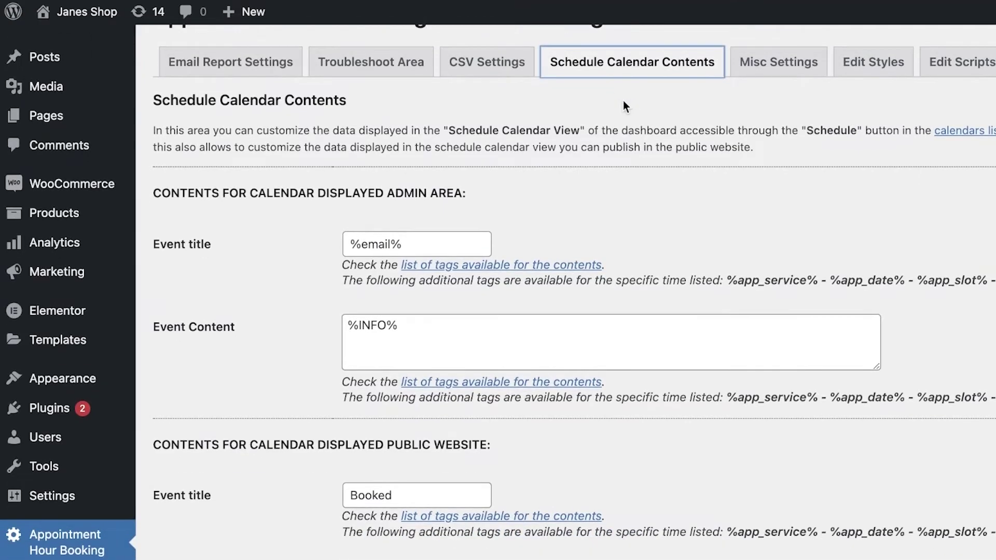
pyautogui.scroll(-1, 623, 101)
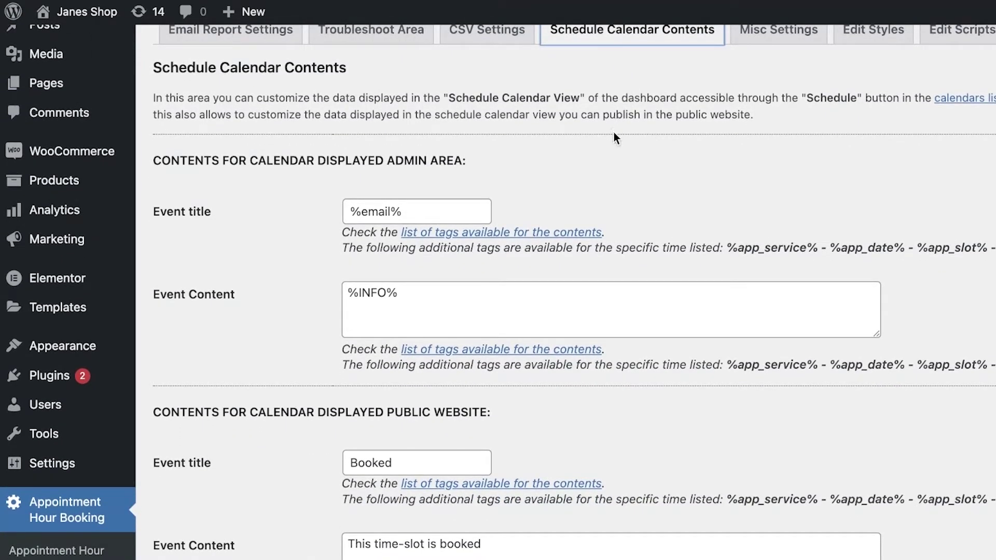
pyautogui.scroll(-7, 637, 175)
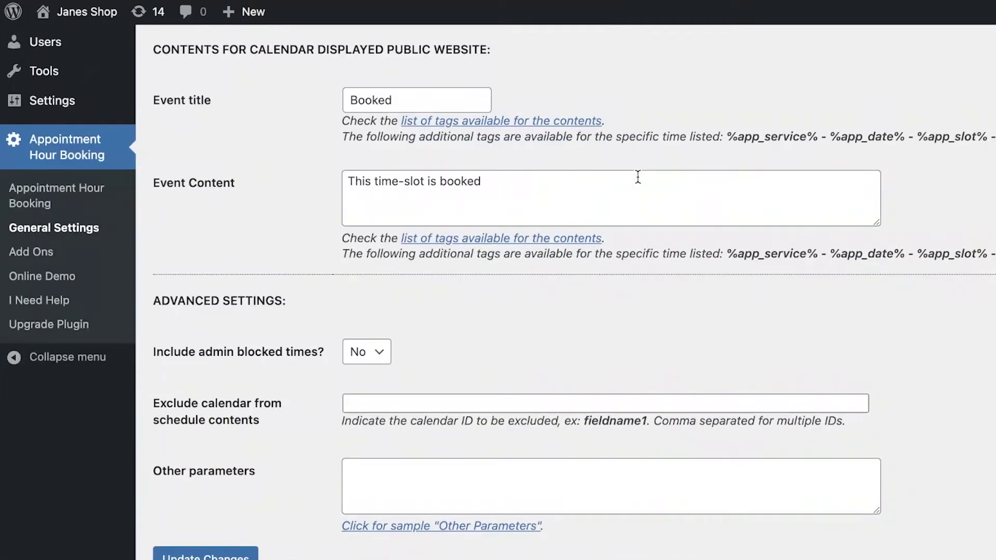
pyautogui.scroll(8, 620, 177)
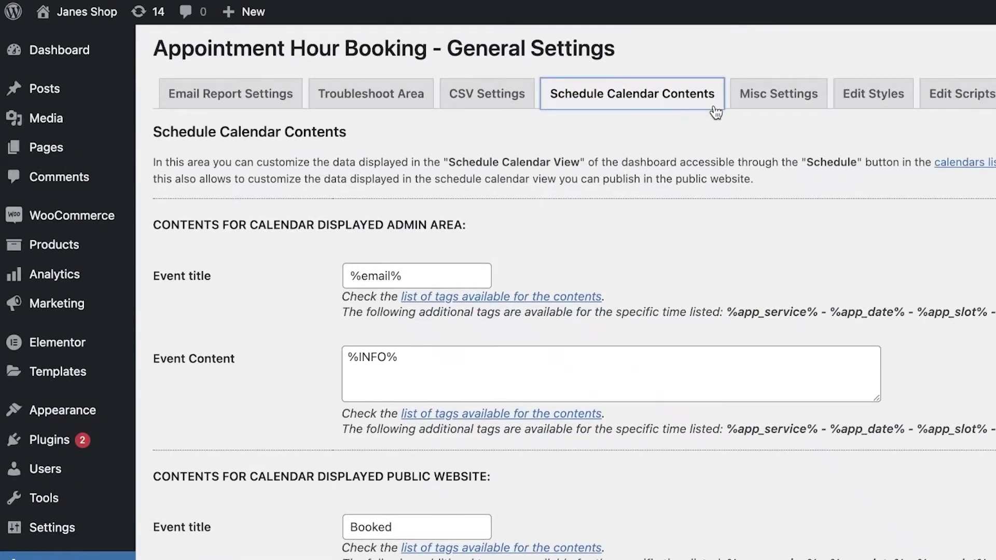
# View the Misc Settings, Edit Styles and Edit Scripts sections.
pyautogui.click(777, 96)
pyautogui.click(854, 104)
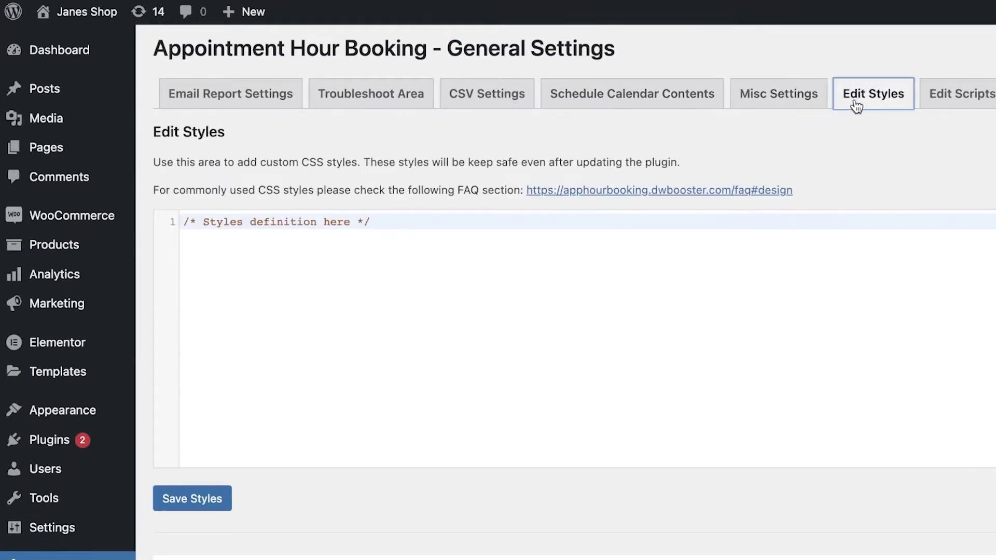
pyautogui.click(930, 107)
pyautogui.scroll(-1, 8, 528)
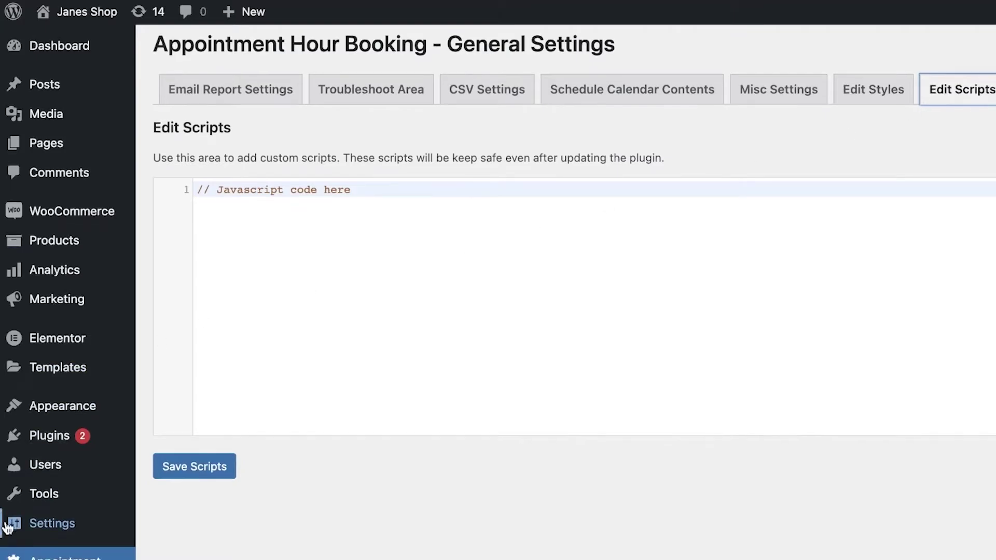
pyautogui.scroll(-3, 9, 526)
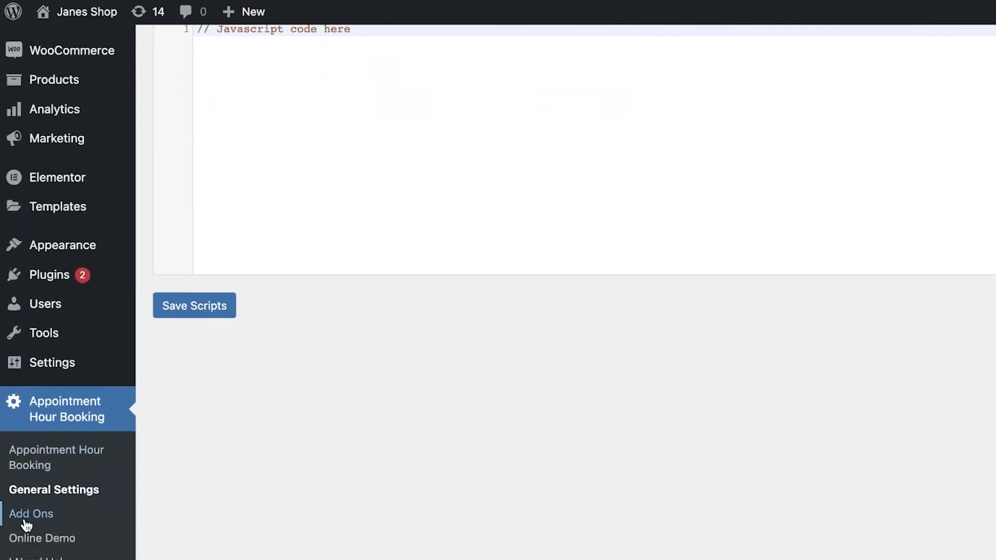
# Browse the Add Ons page, leaving Dashboard Widget unchecked, and view the full add-ons list before returning.
pyautogui.click(26, 525)
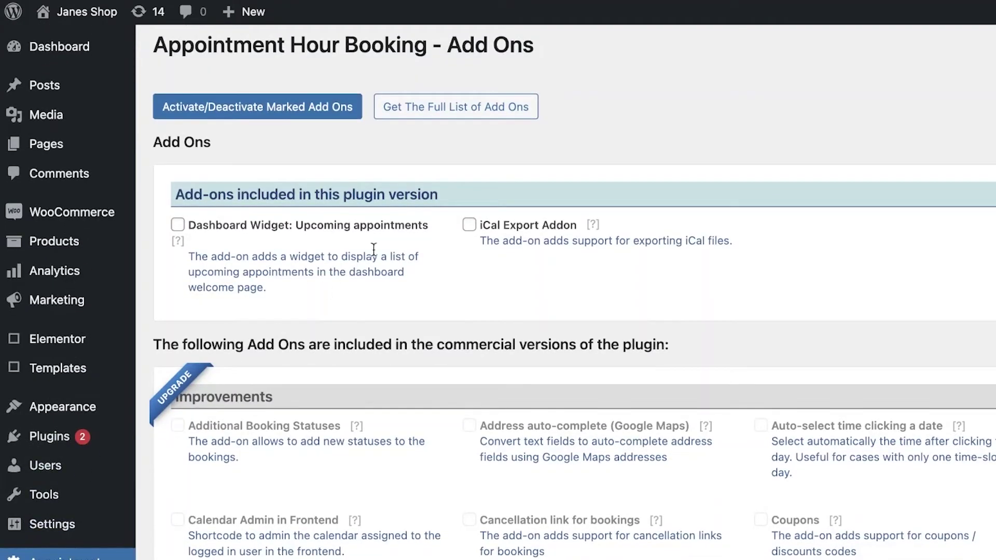
pyautogui.click(409, 232)
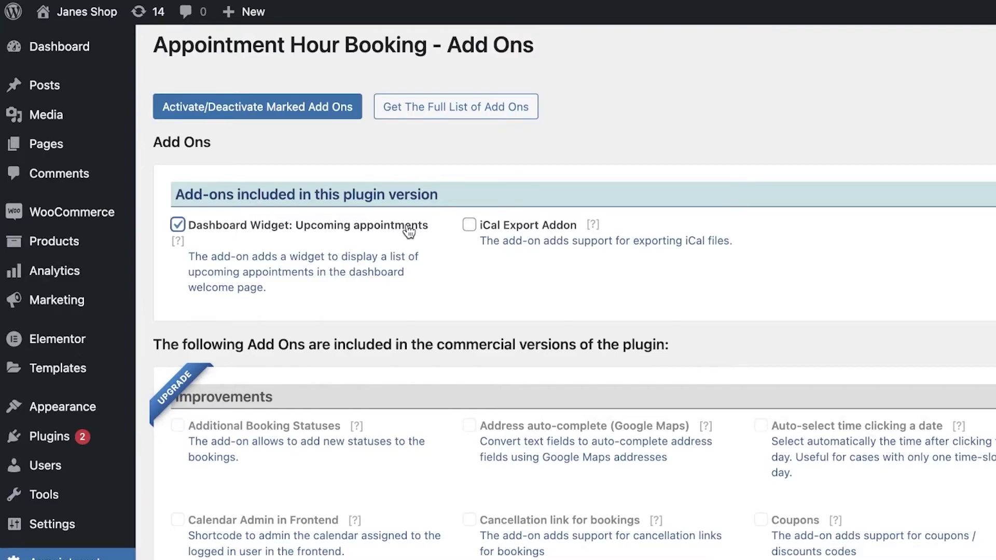
pyautogui.click(404, 230)
pyautogui.scroll(-4, 403, 230)
pyautogui.scroll(-20, 402, 232)
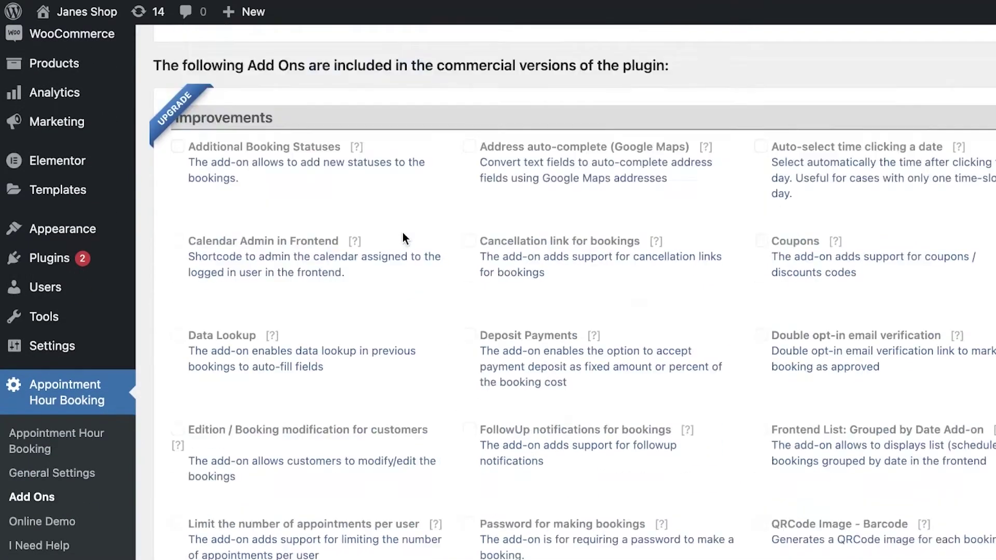
pyautogui.scroll(-15, 384, 259)
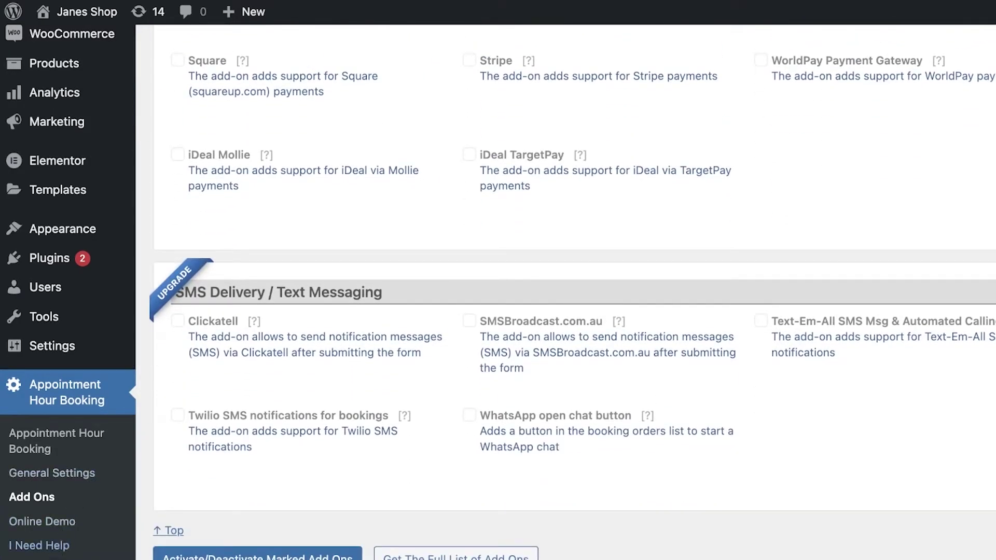
pyautogui.click(64, 557)
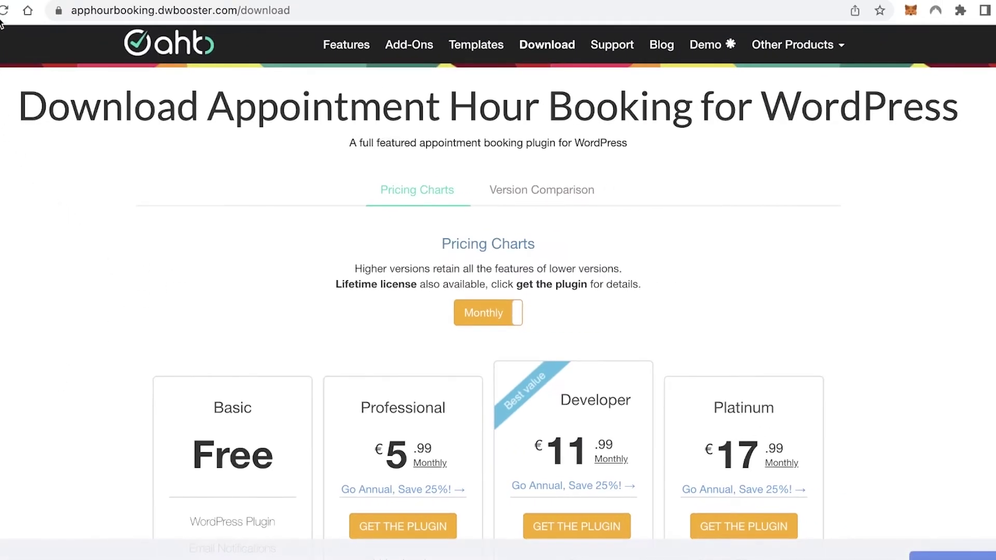
pyautogui.click(11, 20)
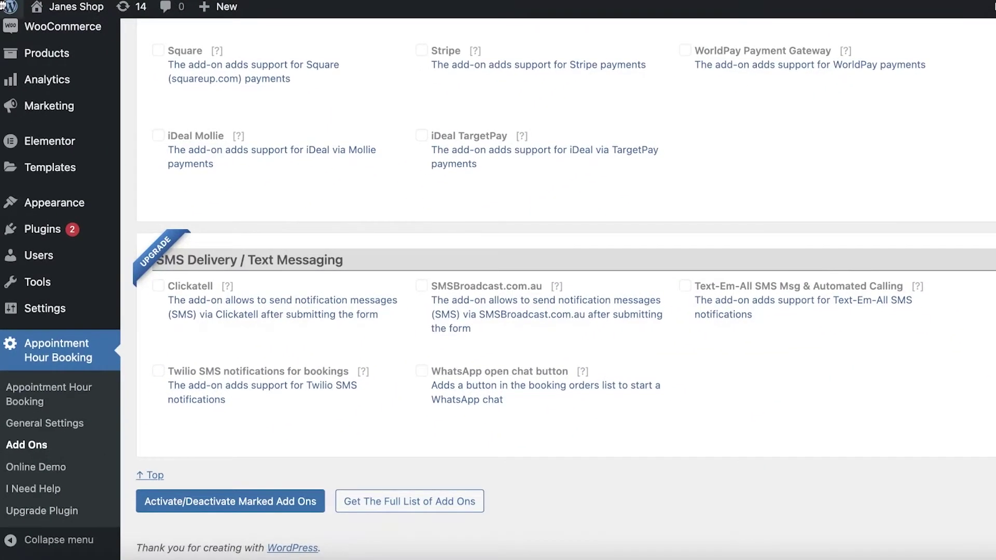
# Visit the live site's public Products page from the admin bar's site name menu.
pyautogui.moveTo(5, 6)
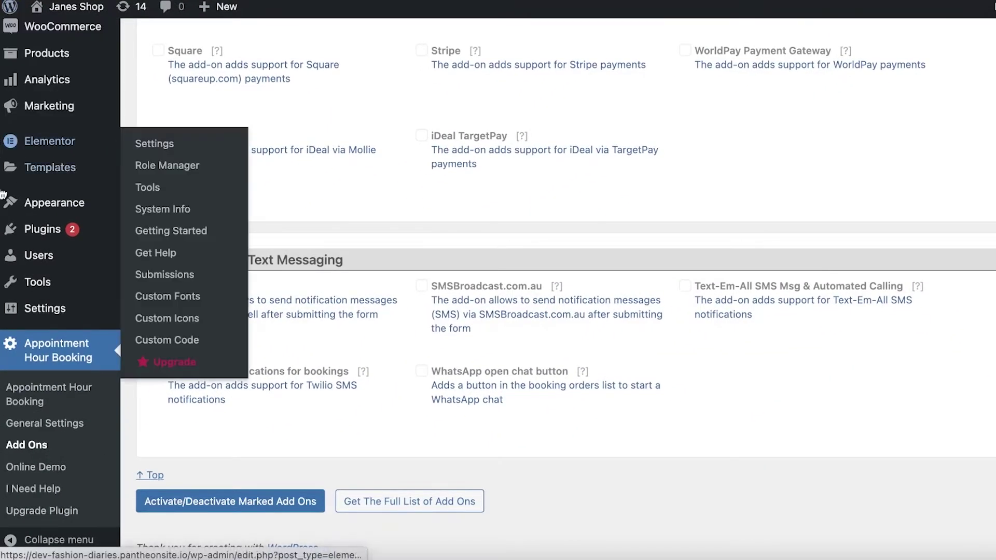
pyautogui.moveTo(3, 209)
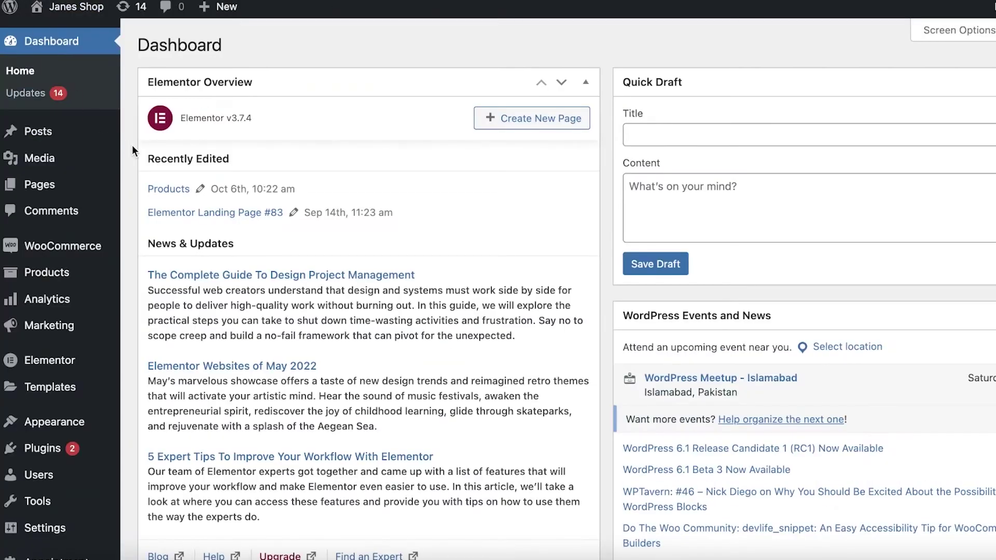
# Review the Dashboard's At a Glance (1 Page, 1 Comment, Twenty Nineteen) and Activity boxes.
pyautogui.scroll(-5, 133, 150)
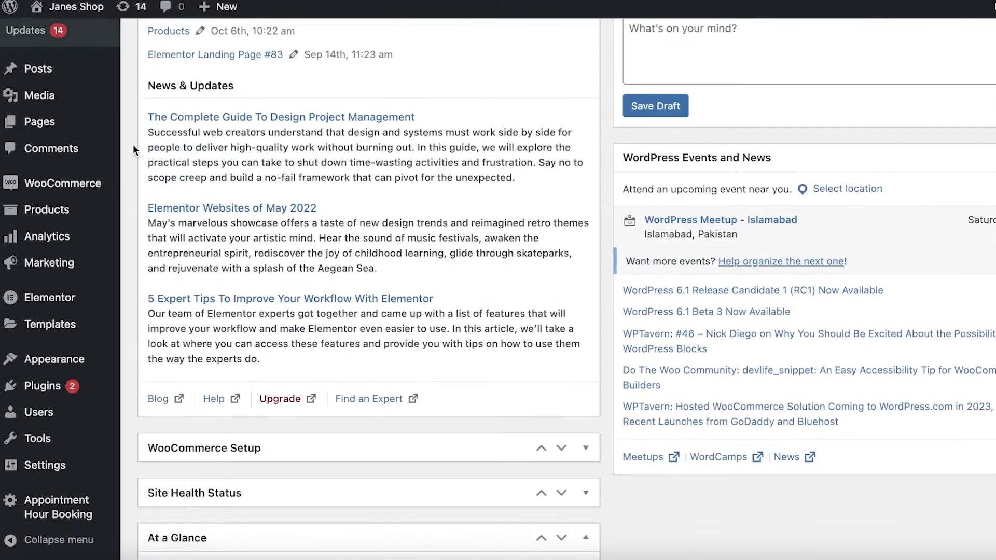
pyautogui.scroll(-5, 136, 158)
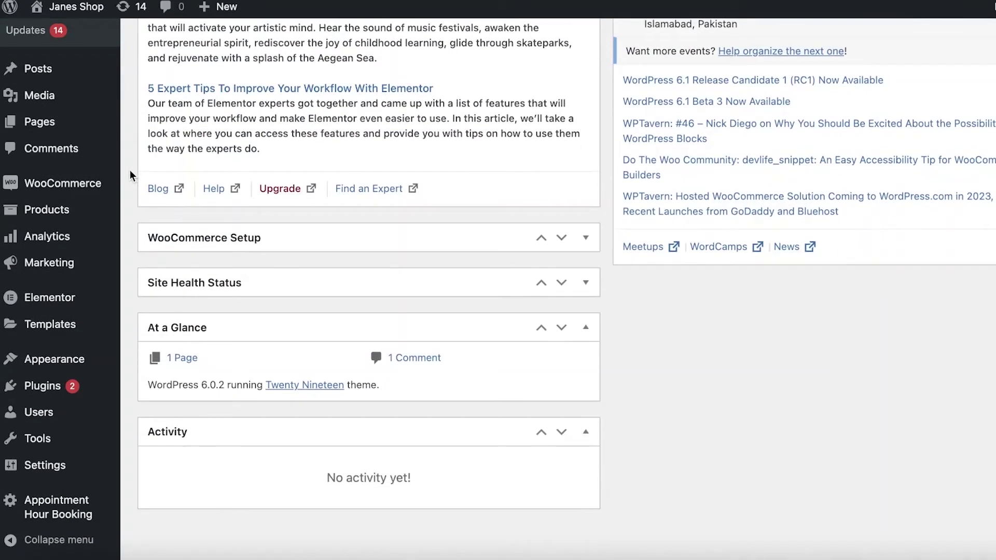
pyautogui.scroll(-1, 129, 169)
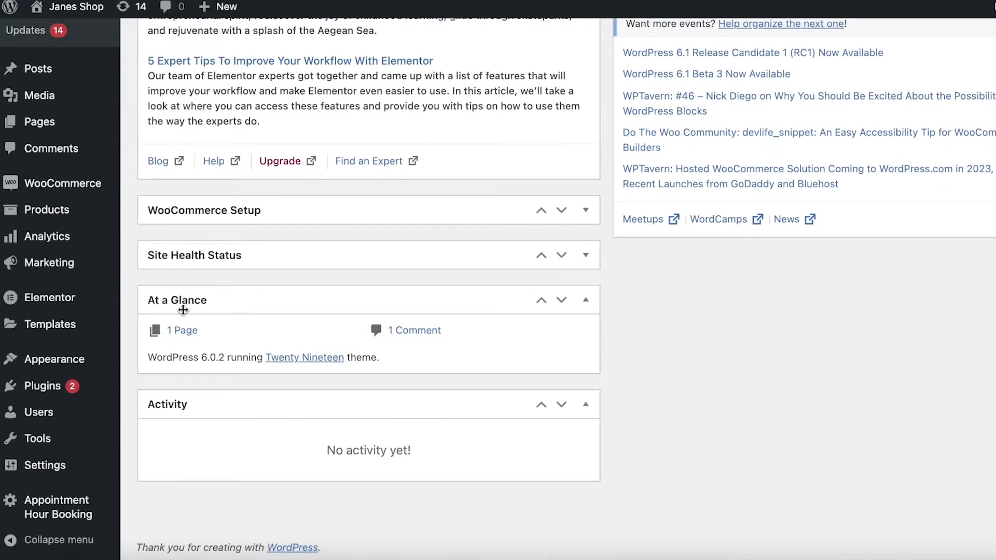
pyautogui.moveTo(179, 331); pyautogui.dragTo(328, 276)
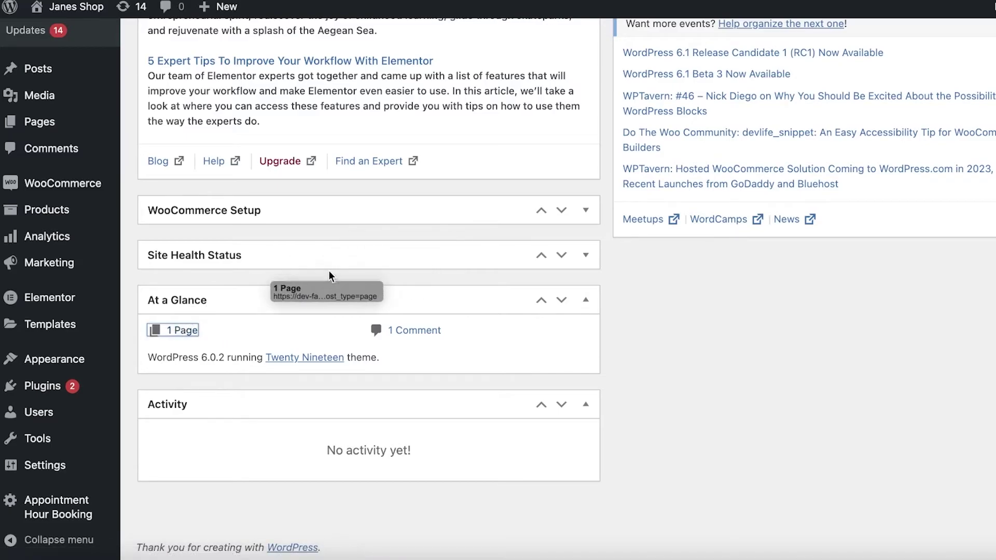